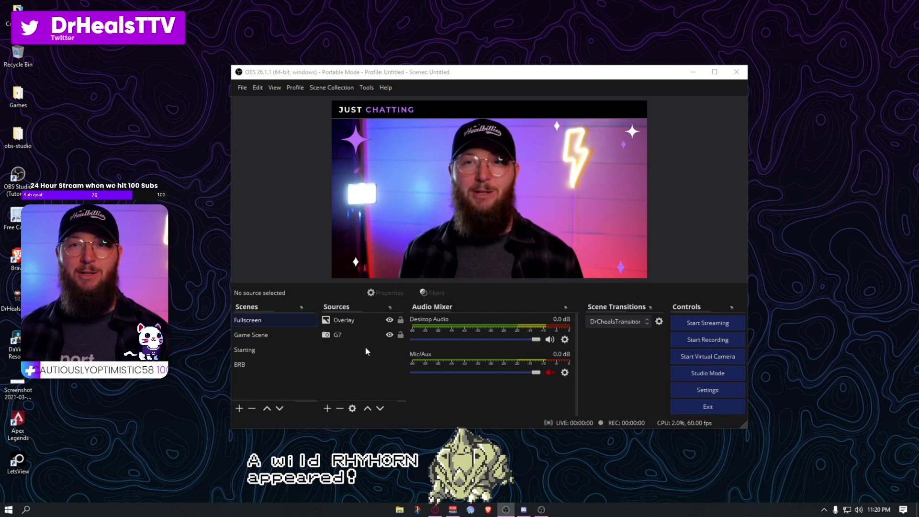
# Switch to the web browser, load streamelements.com and open the streamer dashboard
pyautogui.hotkey('alt', 'Tab')
pyautogui.click(227, 49)
pyautogui.write('st')
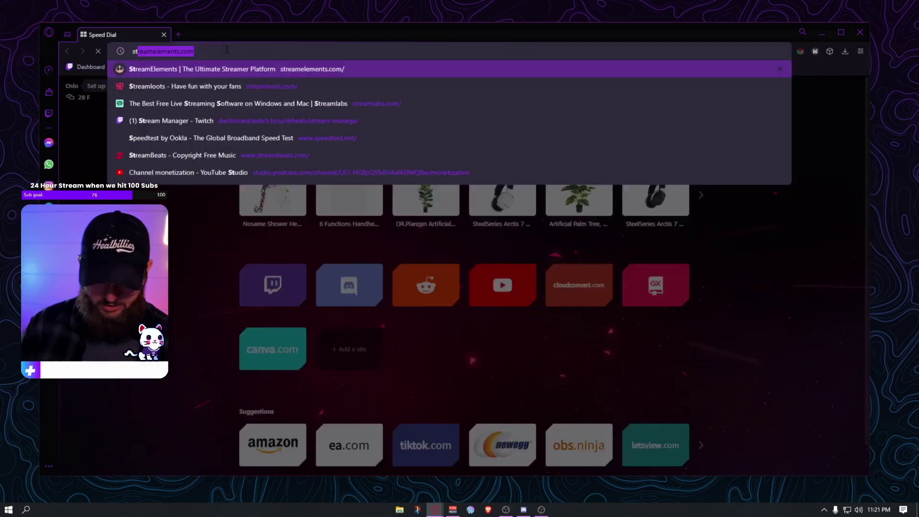
pyautogui.write('ream')
pyautogui.press('Return')
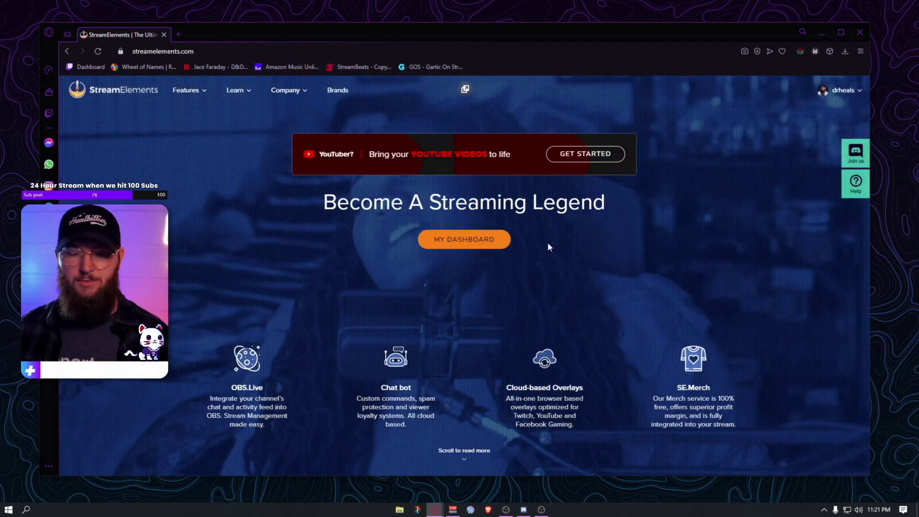
pyautogui.click(492, 239)
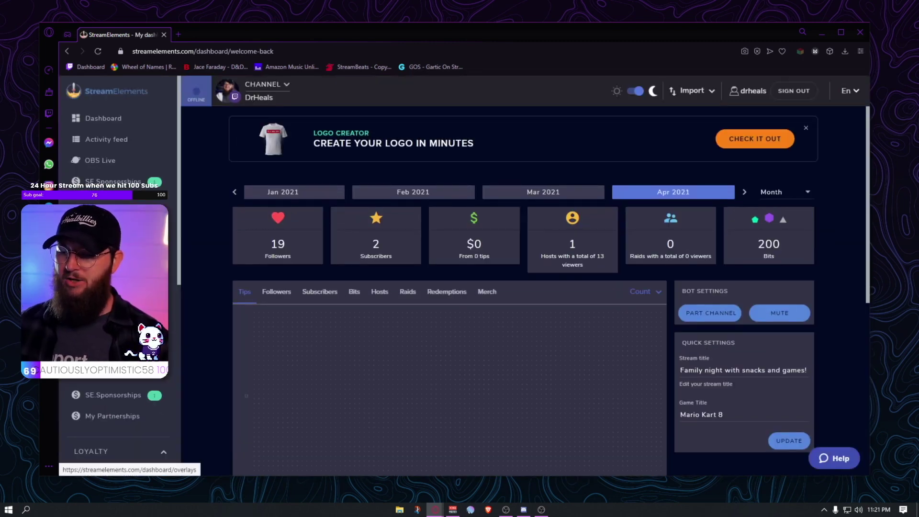
# Create a blank overlay at 1080p resolution and name it "Starting Soon"
pyautogui.click(103, 225)
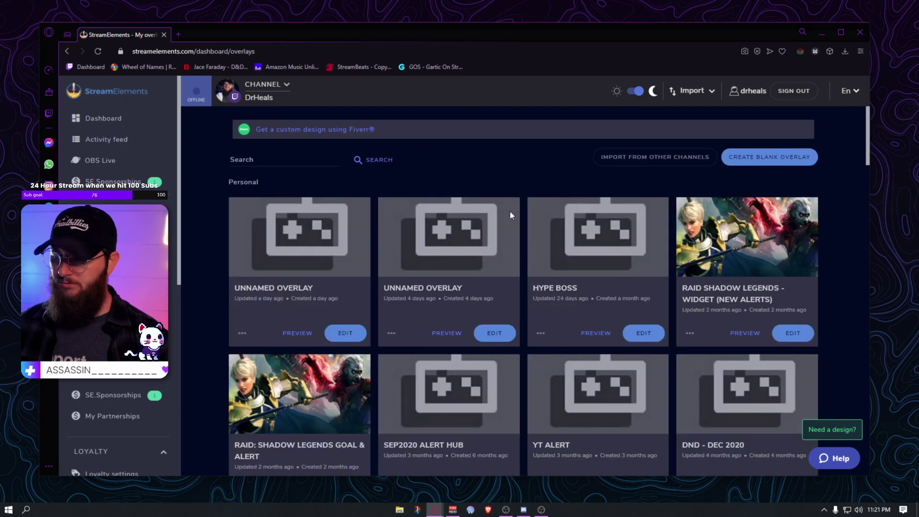
pyautogui.click(764, 158)
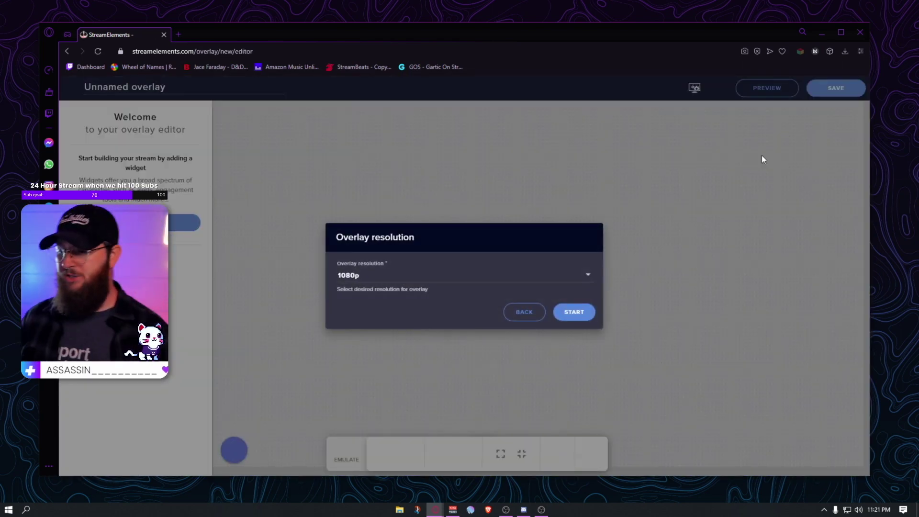
pyautogui.click(577, 314)
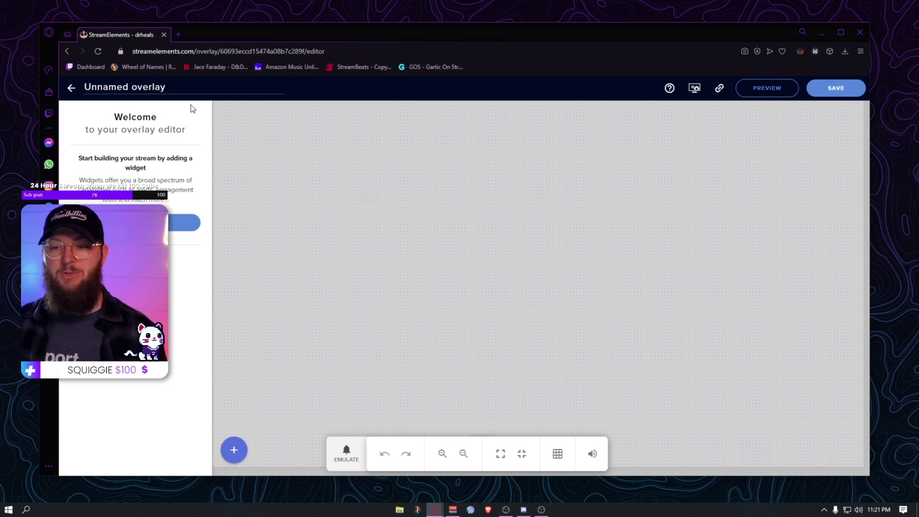
pyautogui.hotkey('ctrl', 'a')
pyautogui.write('S')
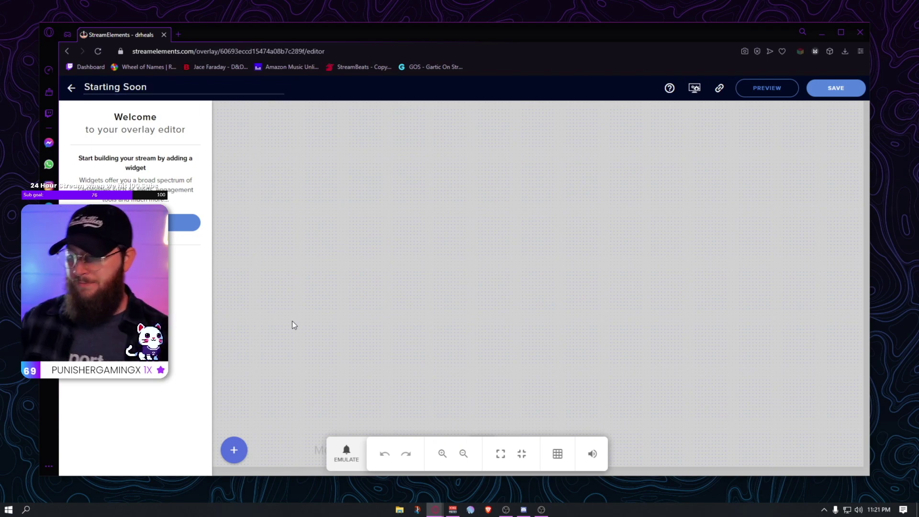
pyautogui.click(819, 30)
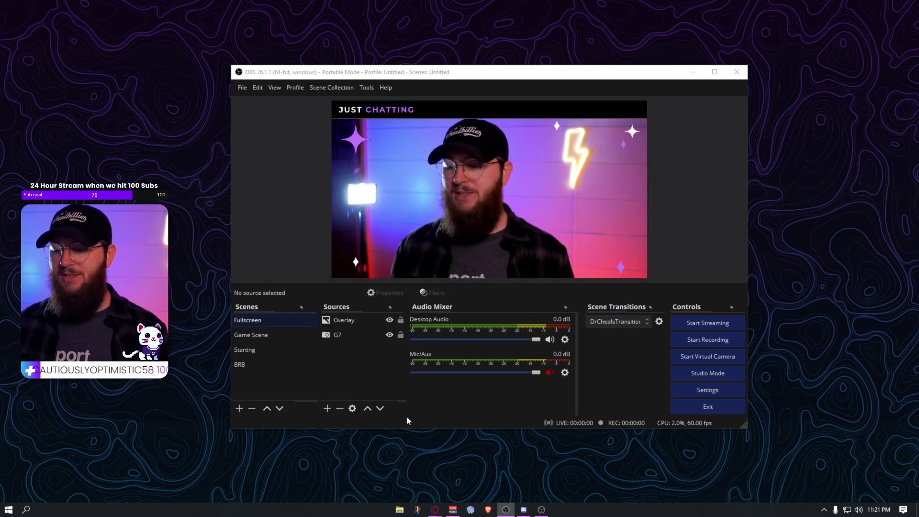
pyautogui.moveTo(435, 510)
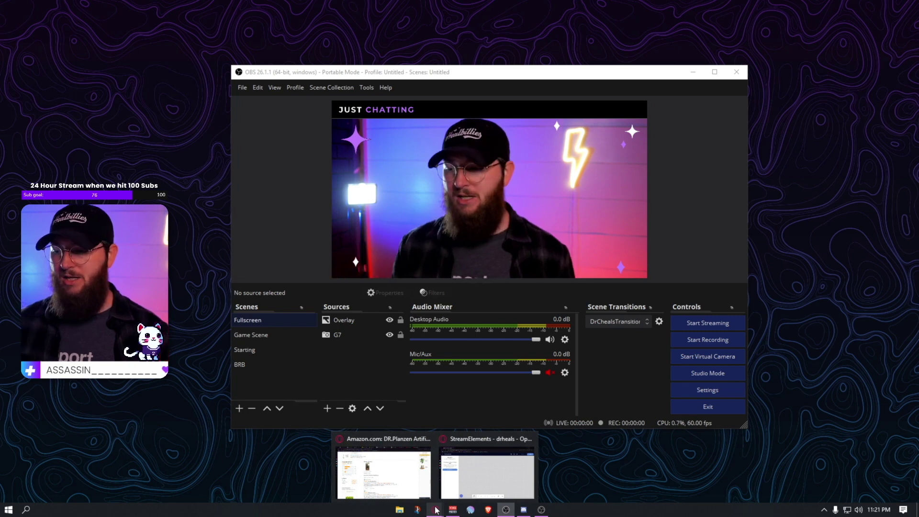
pyautogui.click(499, 463)
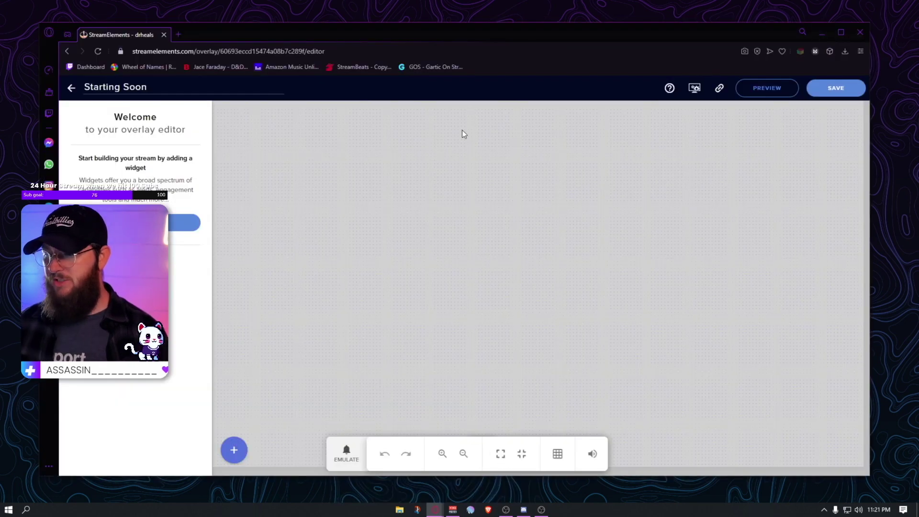
# Add a static image widget to the Starting Soon overlay
pyautogui.click(234, 451)
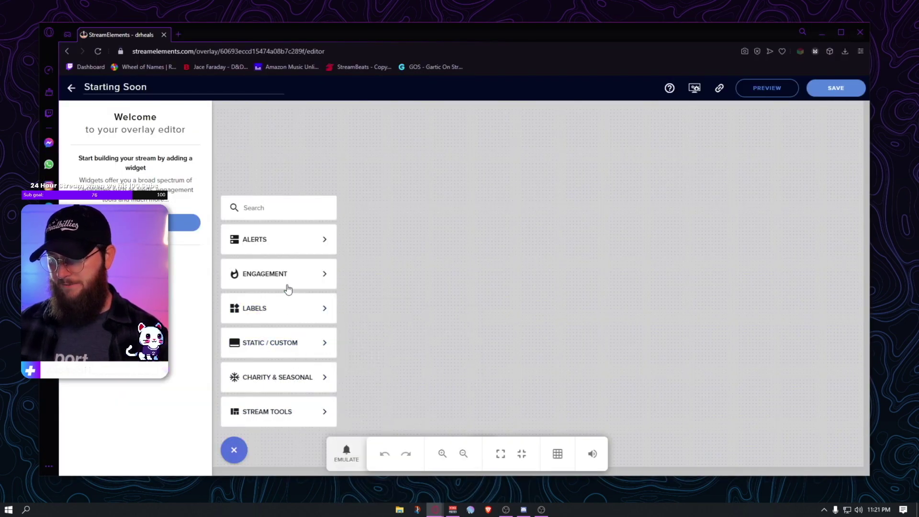
pyautogui.moveTo(283, 309)
pyautogui.moveTo(295, 346)
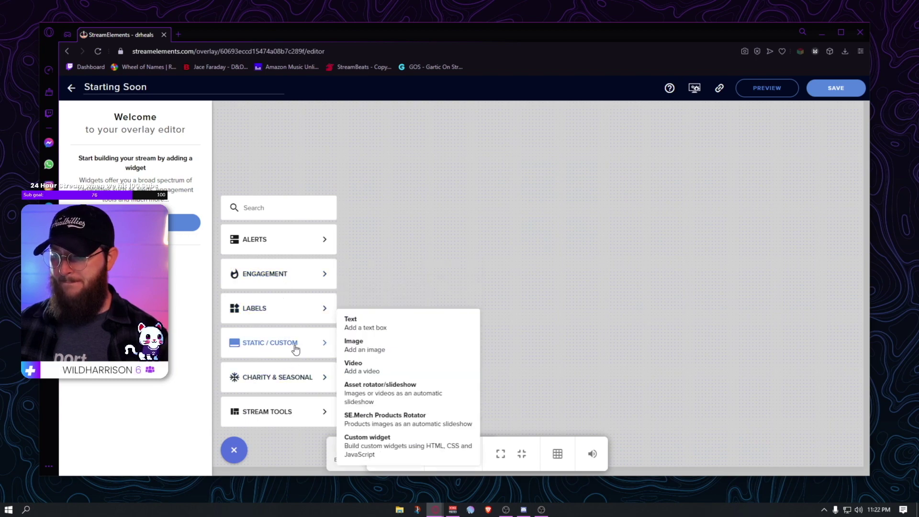
pyautogui.click(373, 345)
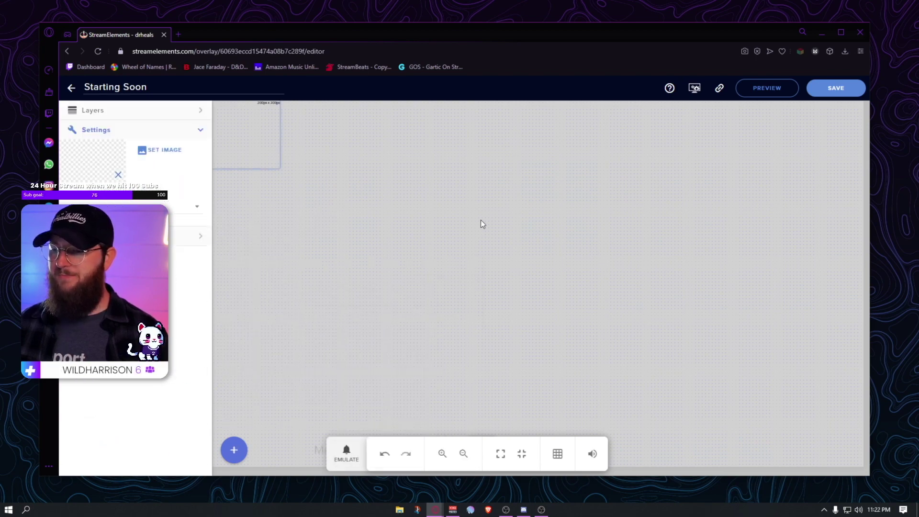
# Upload the green-screen "Just Chatting" graphic and assign it to the image widget
pyautogui.click(165, 150)
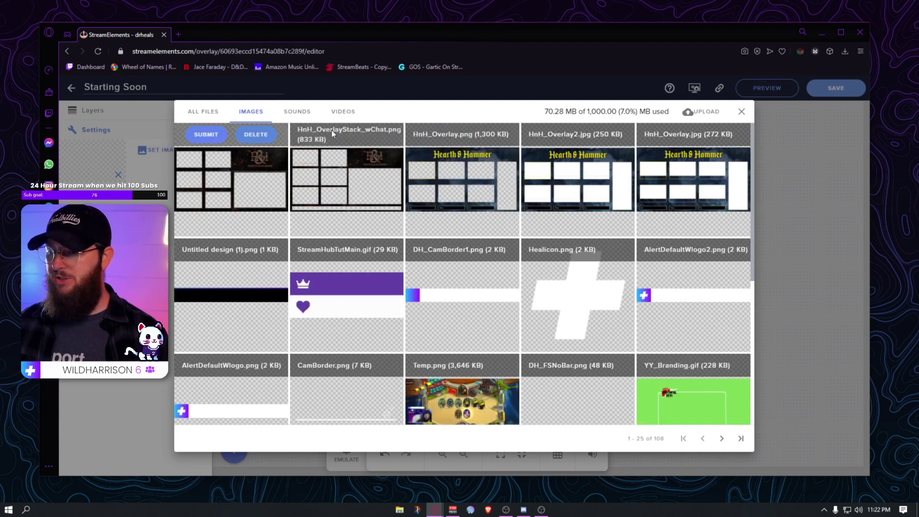
pyautogui.click(712, 113)
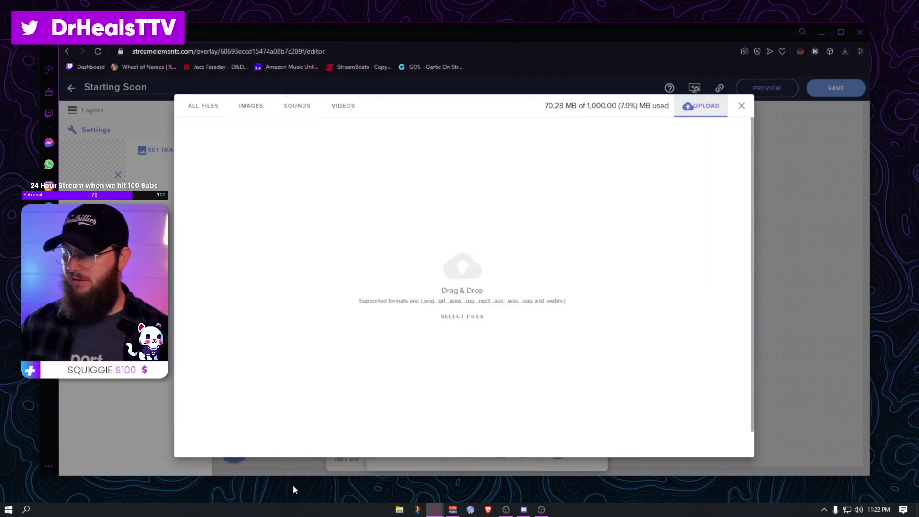
pyautogui.moveTo(380, 511); pyautogui.dragTo(241, 211)
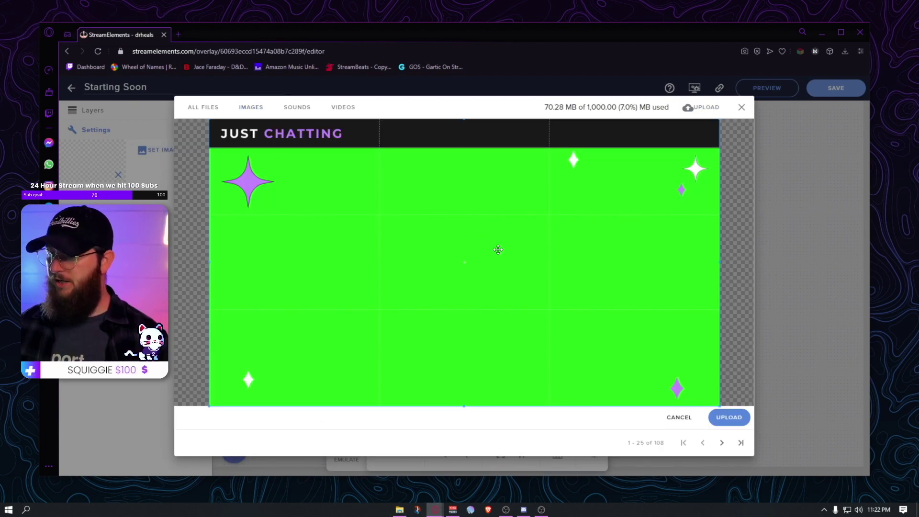
pyautogui.click(729, 418)
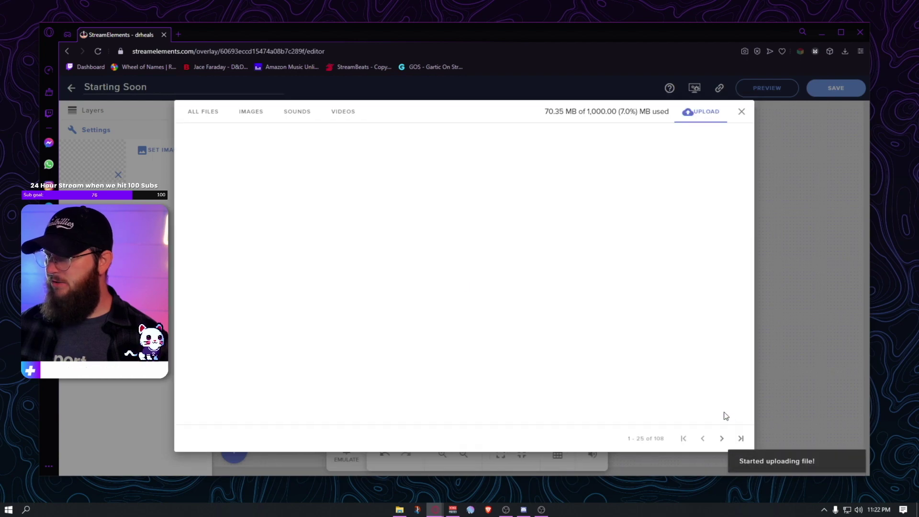
pyautogui.moveTo(225, 154)
pyautogui.click(206, 135)
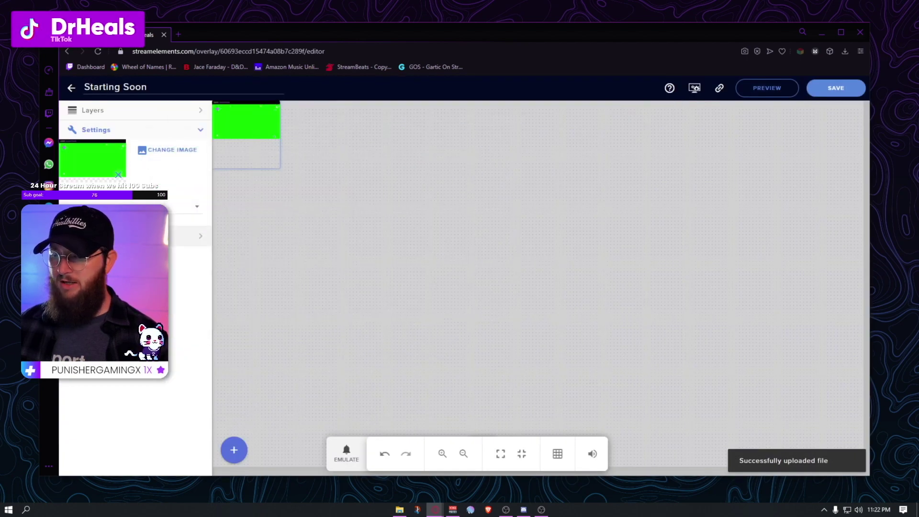
# Set the image widget's size to 1920 px wide by 1080 px high
pyautogui.click(191, 237)
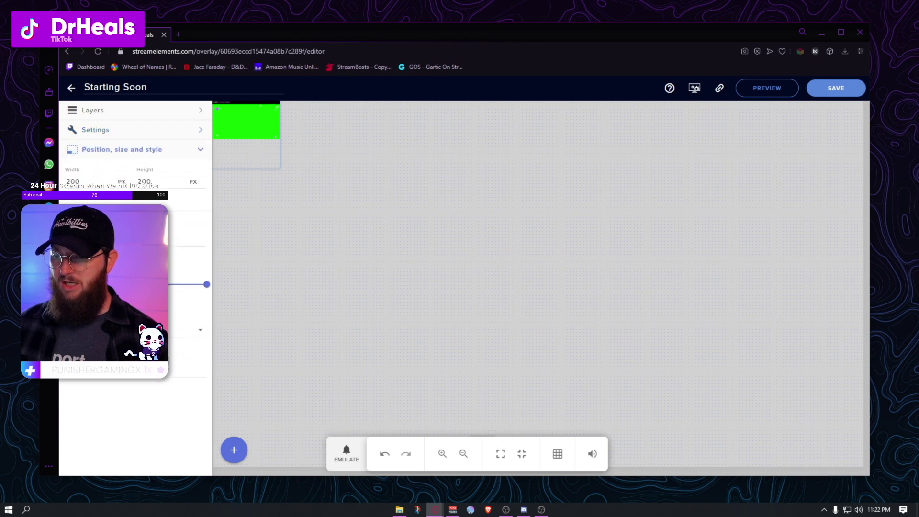
pyautogui.click(89, 177)
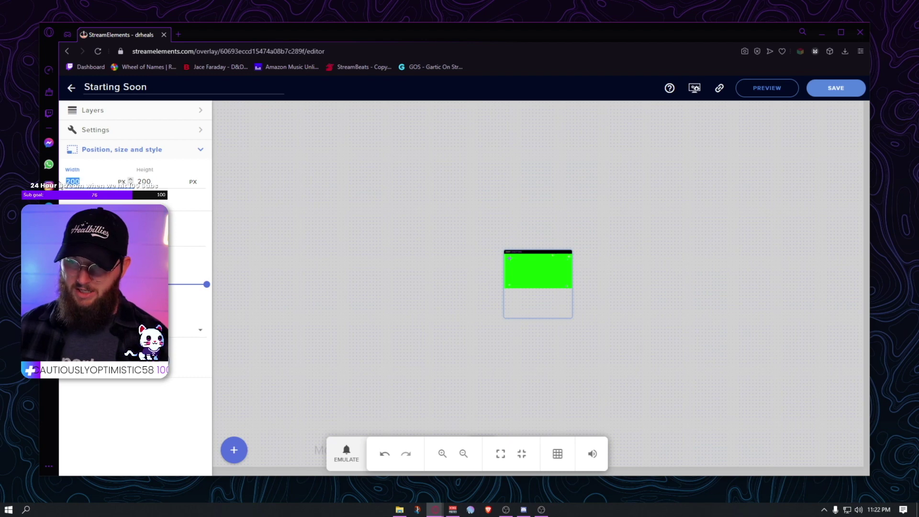
pyautogui.write('1920')
pyautogui.press('Tab')
pyautogui.write('1080')
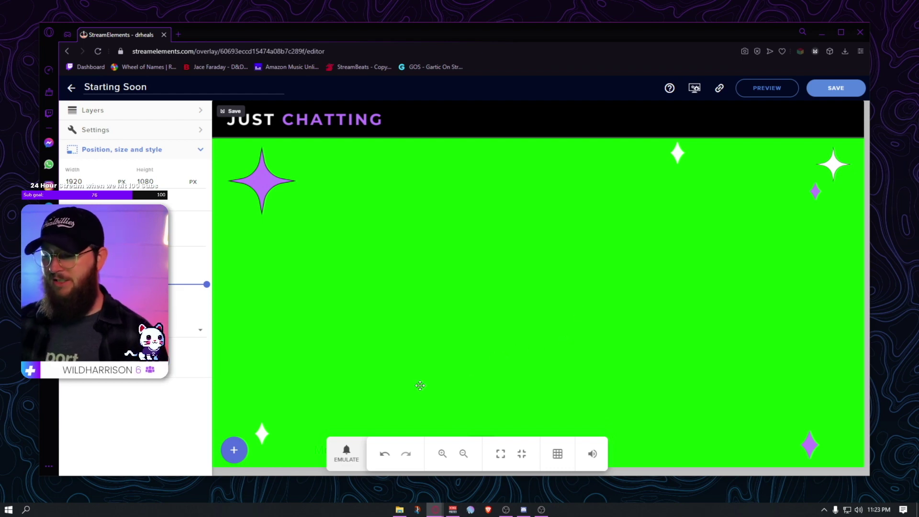
# Add a Latest subscriber label to the overlay
pyautogui.click(234, 451)
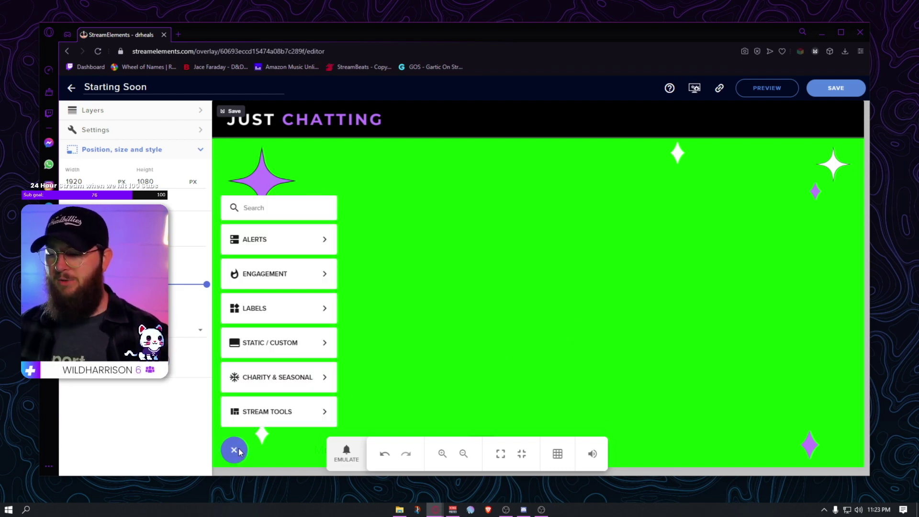
pyautogui.moveTo(293, 312)
pyautogui.moveTo(387, 312)
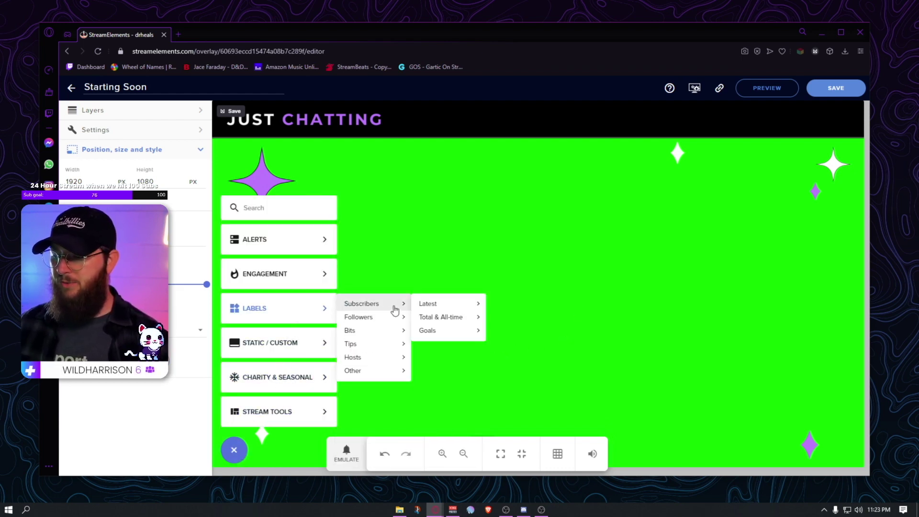
pyautogui.moveTo(470, 307)
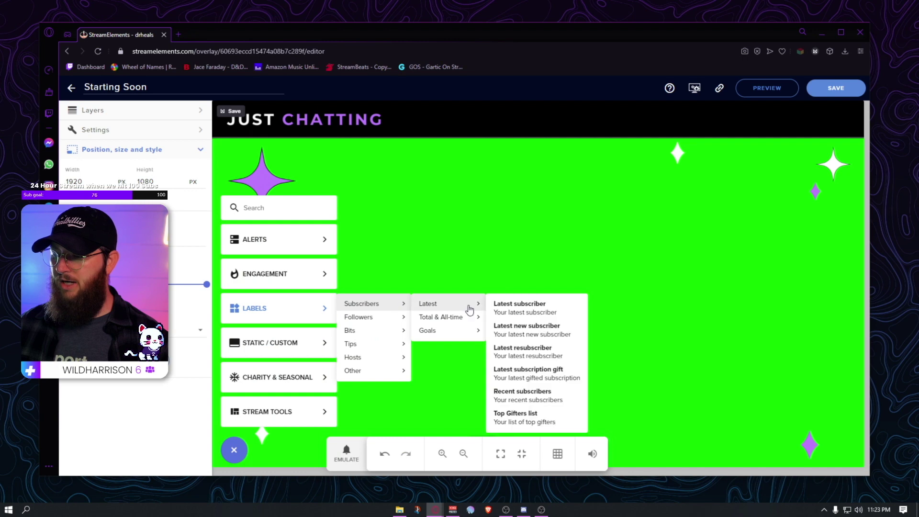
pyautogui.click(527, 310)
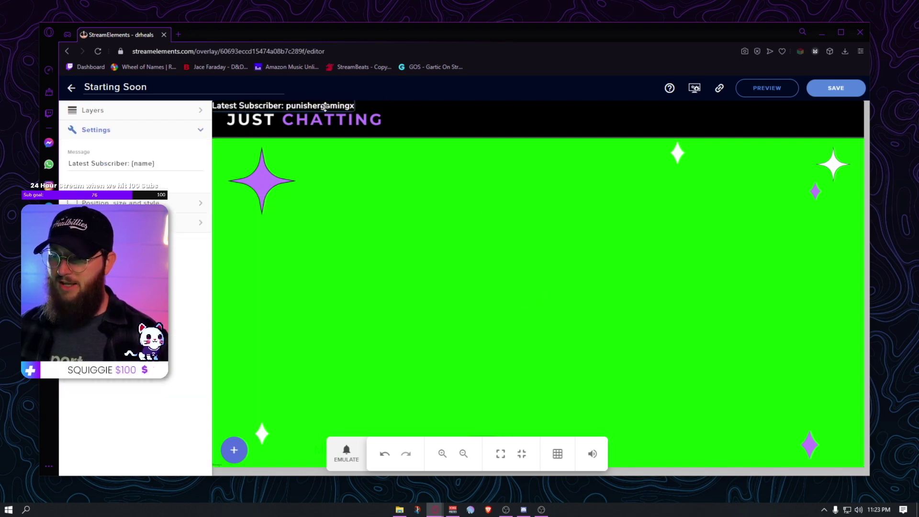
# Move the subscriber label to the right part of the black header bar and shorten its message to "Latest Sub: {name}"
pyautogui.moveTo(325, 106); pyautogui.dragTo(811, 121)
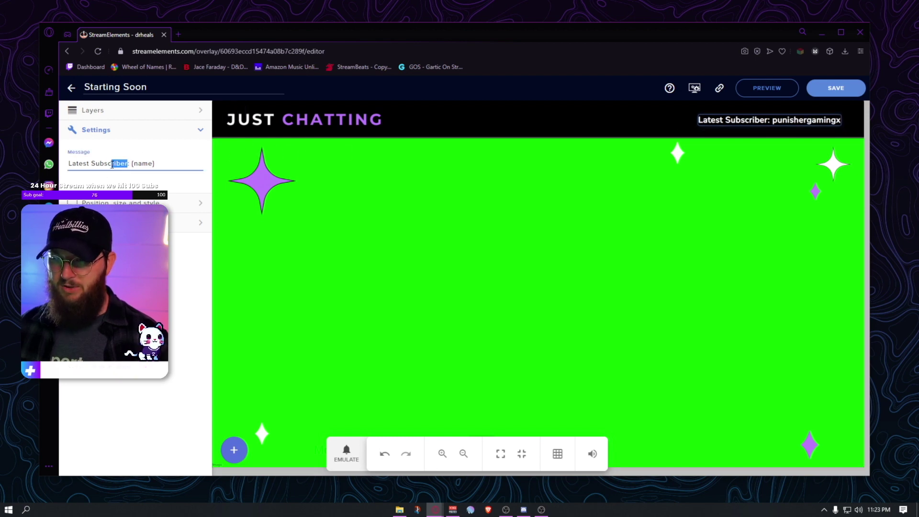
pyautogui.press('BackSpace')
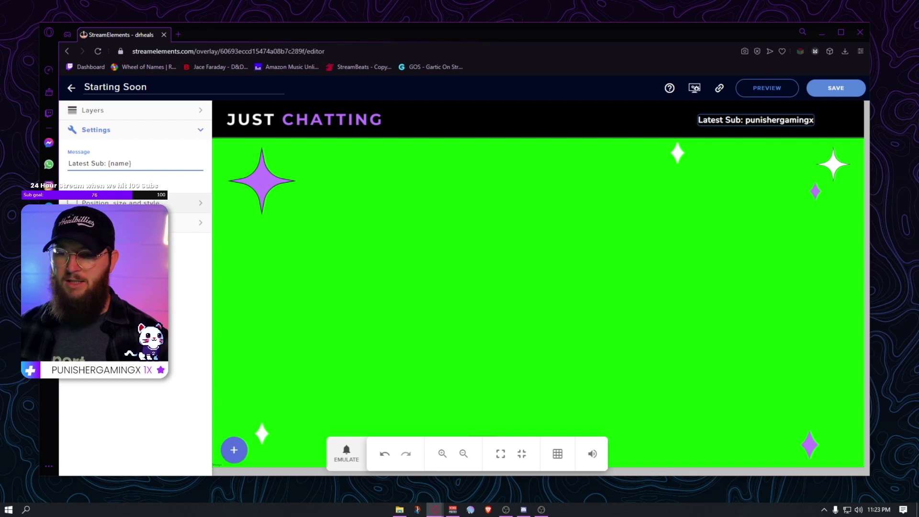
# Style the subscriber label in Poppins with capitalized words and shift it farther right along the header bar
pyautogui.scroll(-1, 135, 287)
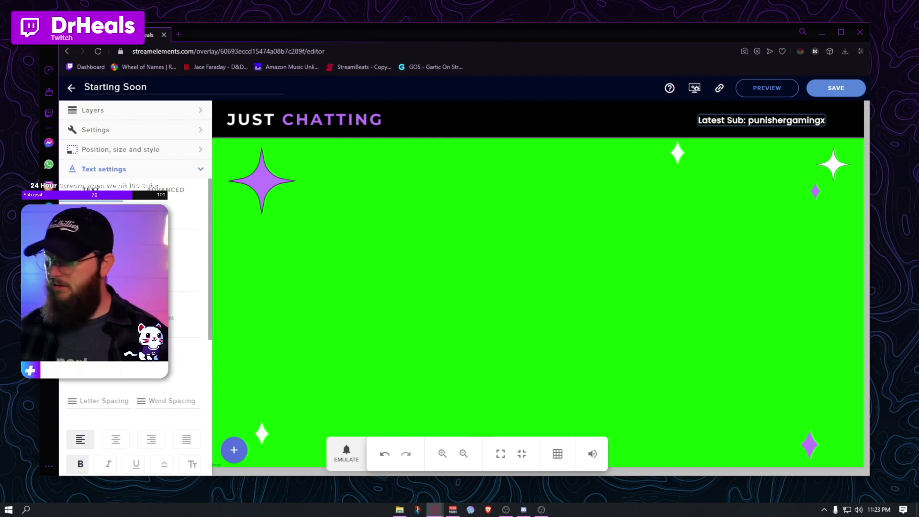
pyautogui.scroll(-2, 135, 335)
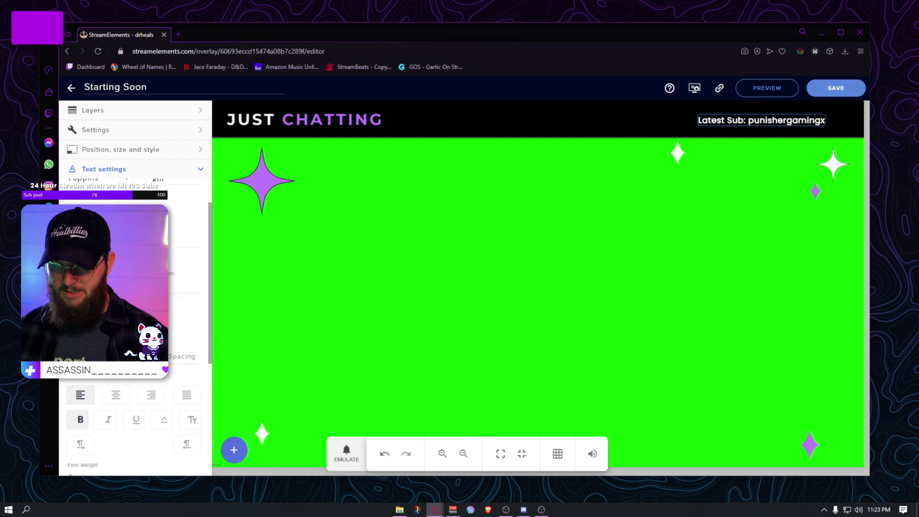
pyautogui.scroll(-1, 136, 335)
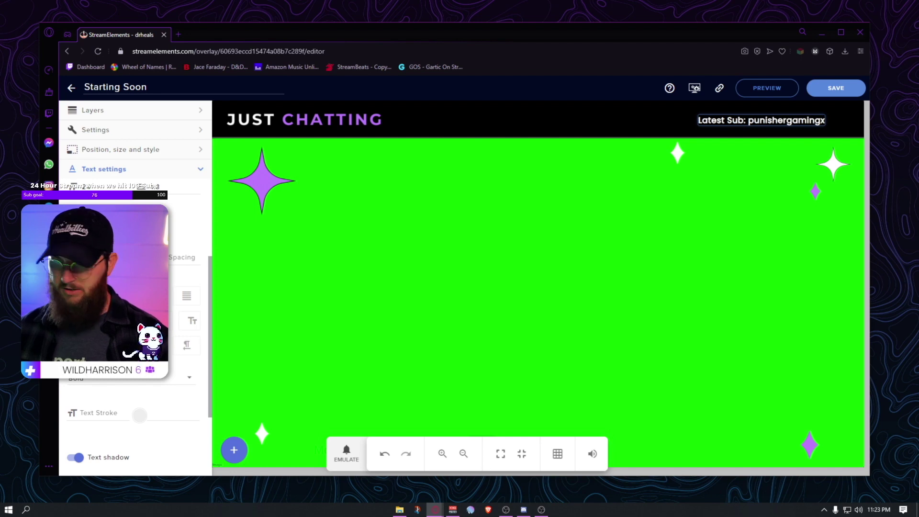
pyautogui.scroll(-2, 135, 335)
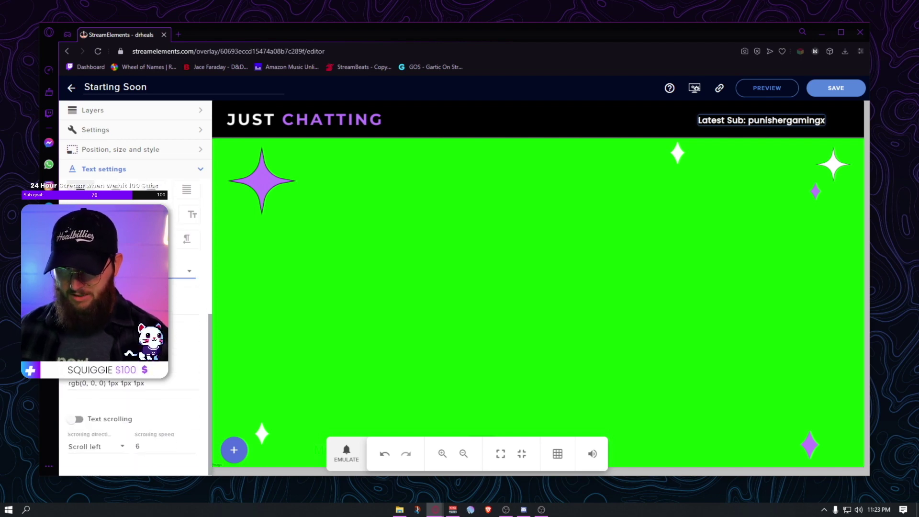
pyautogui.click(192, 218)
pyautogui.scroll(5, 192, 217)
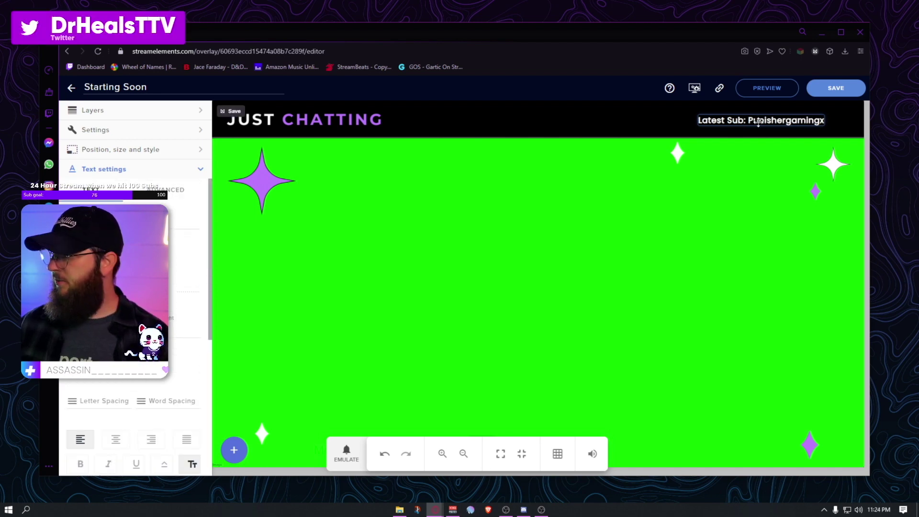
pyautogui.moveTo(760, 121); pyautogui.dragTo(784, 121)
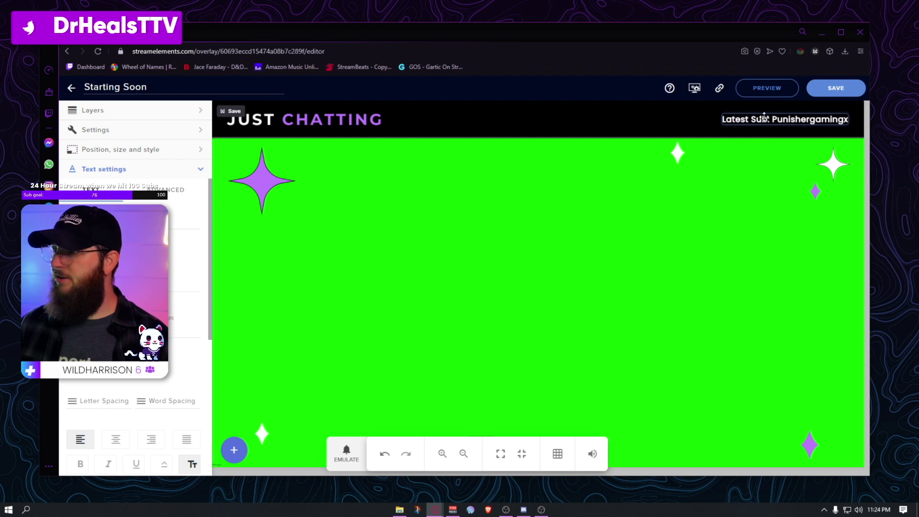
# Add a Latest follower label to the overlay
pyautogui.click(234, 451)
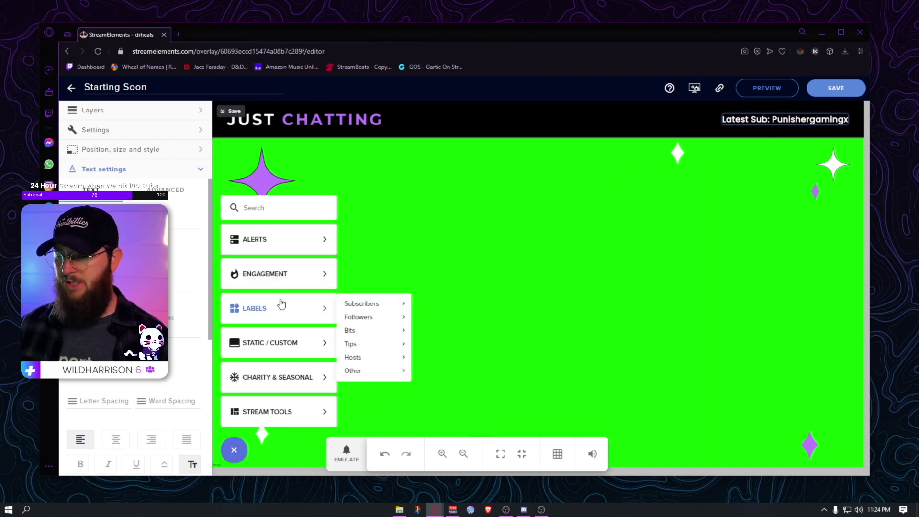
pyautogui.moveTo(287, 341)
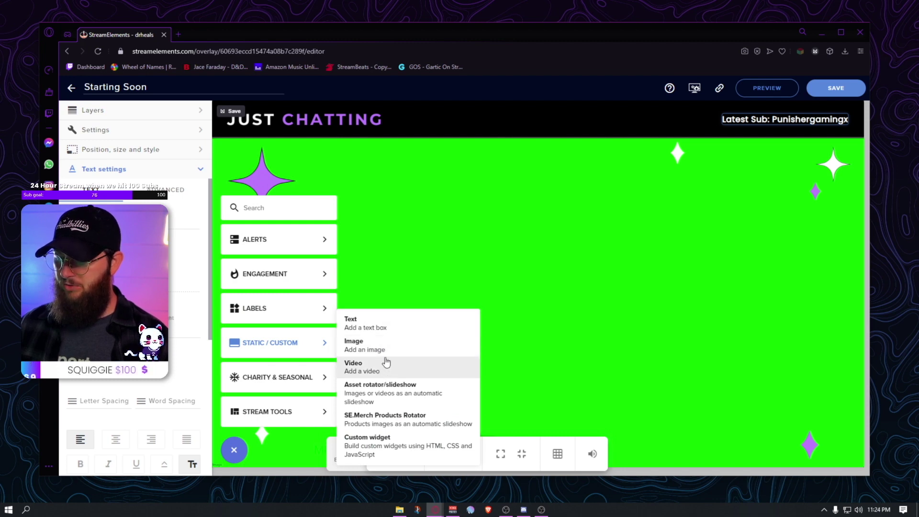
pyautogui.moveTo(335, 312)
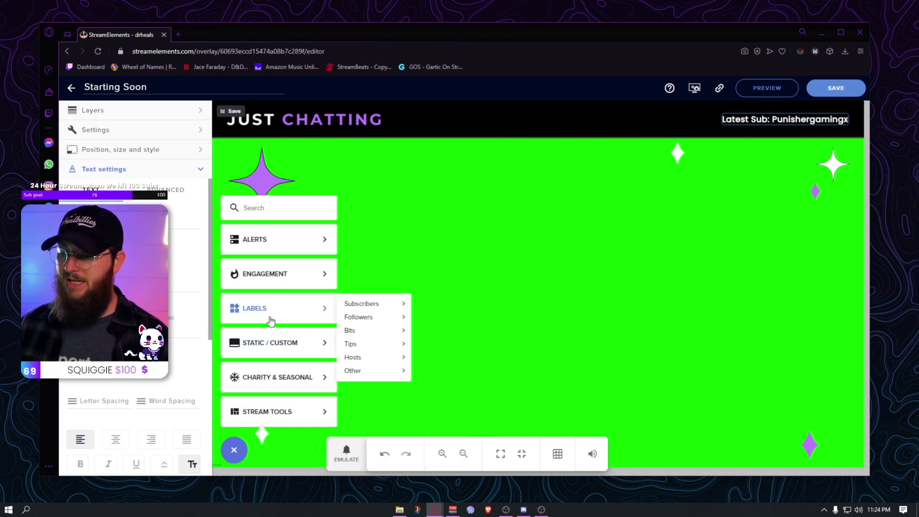
pyautogui.moveTo(360, 318)
pyautogui.moveTo(447, 321)
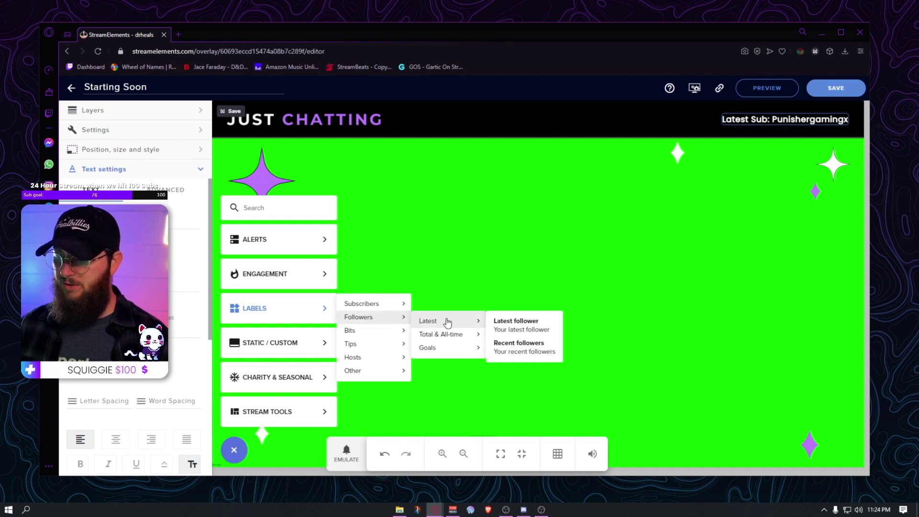
pyautogui.click(535, 325)
# Place the follower label in the header bar between the title and the subscriber label, matching the subscriber label's font
pyautogui.moveTo(306, 108); pyautogui.dragTo(626, 120)
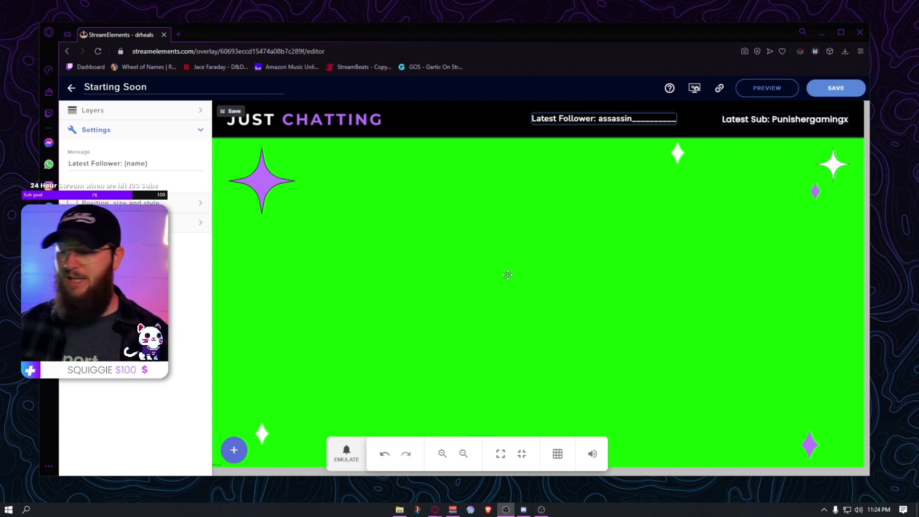
pyautogui.scroll(-1, 136, 287)
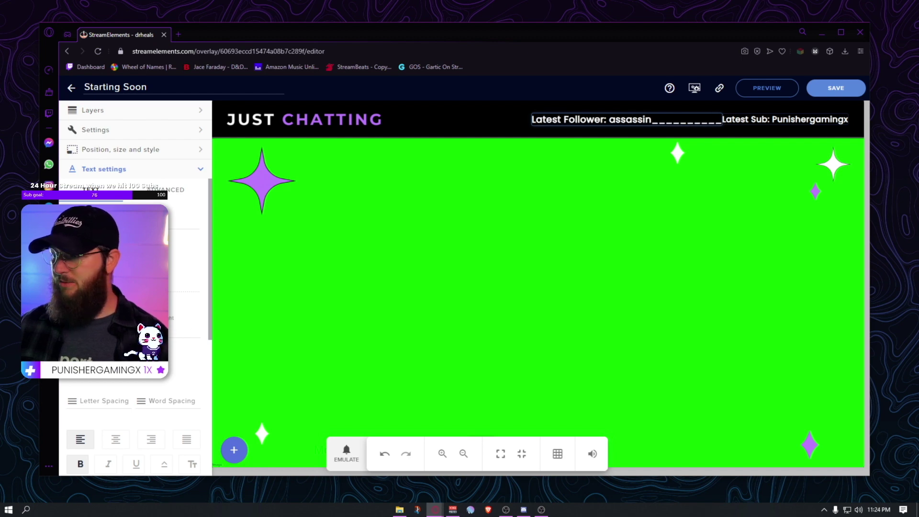
pyautogui.moveTo(608, 119); pyautogui.dragTo(552, 119)
pyautogui.click(556, 181)
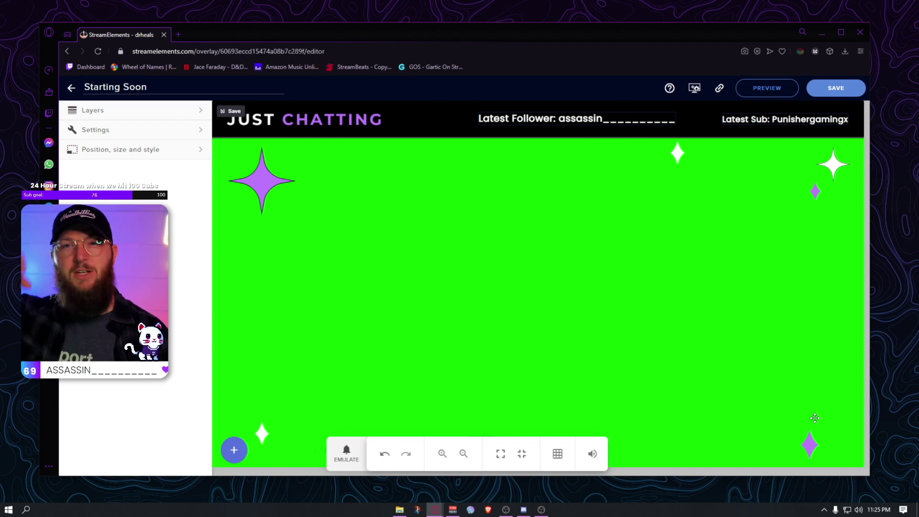
# Add the stream's chat widget, align it to the left edge directly below the header bar and enlarge it to about 500 by 800 px
pyautogui.click(234, 451)
pyautogui.moveTo(289, 420)
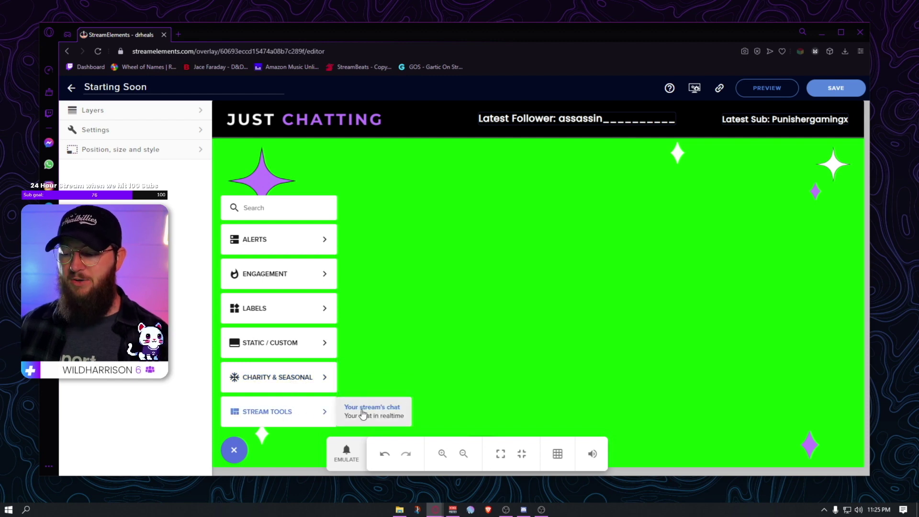
pyautogui.click(361, 414)
pyautogui.moveTo(298, 203); pyautogui.dragTo(281, 201)
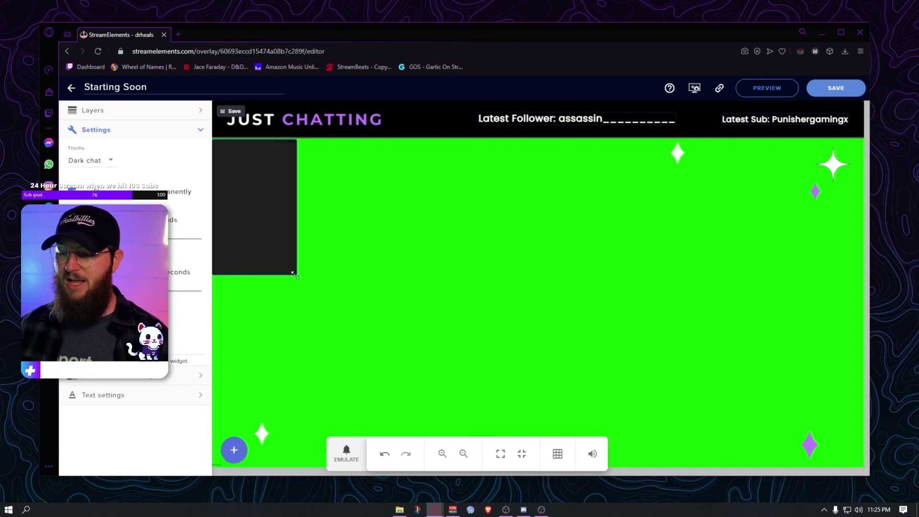
pyautogui.moveTo(297, 275); pyautogui.dragTo(378, 409)
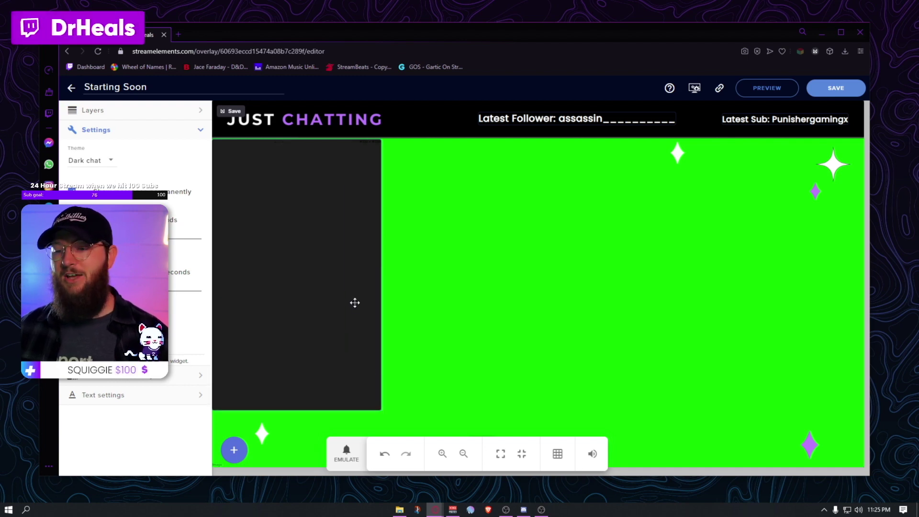
# Switch the chat widget's theme to Custom
pyautogui.click(97, 160)
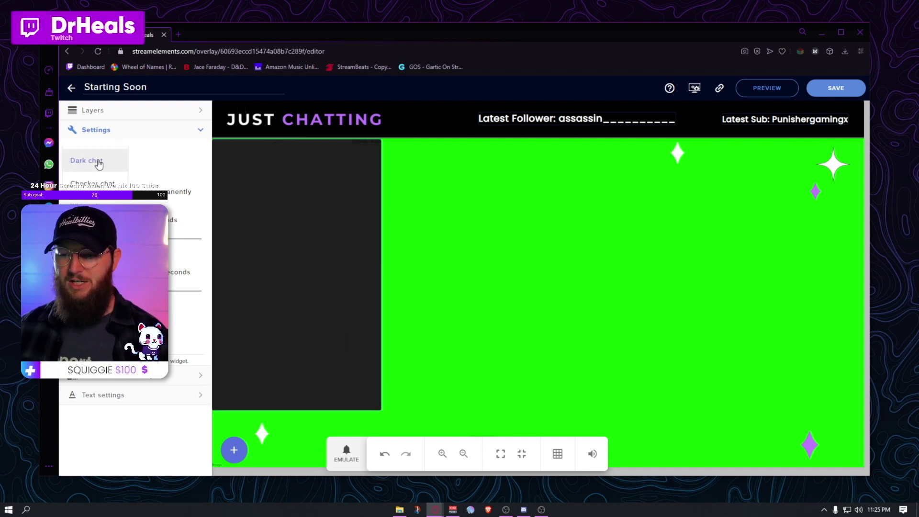
pyautogui.click(104, 203)
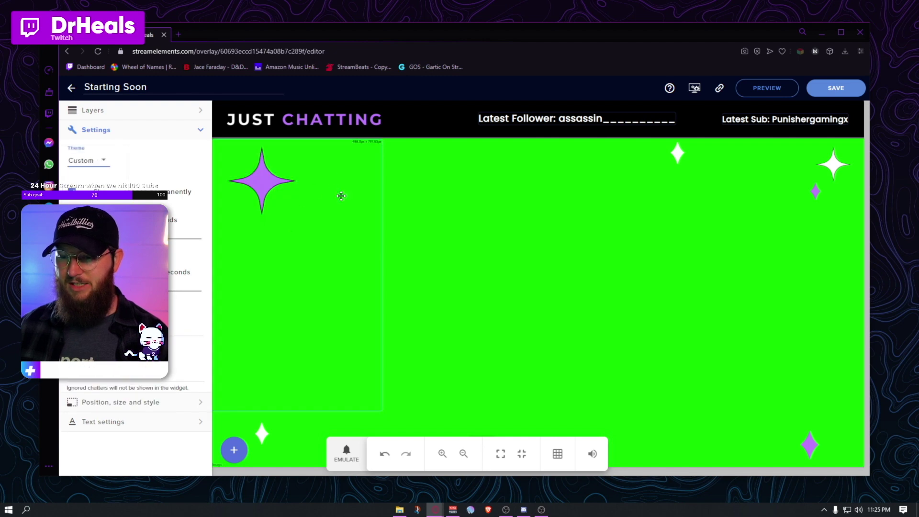
pyautogui.click(100, 164)
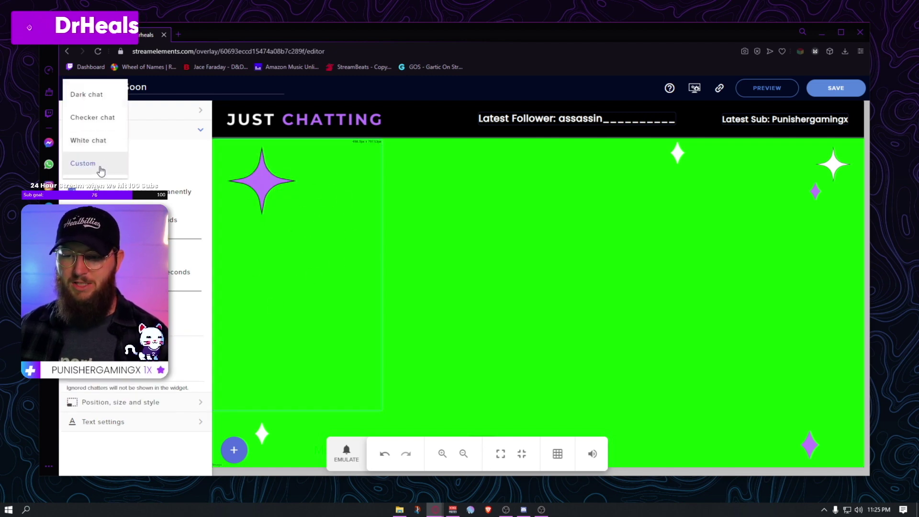
pyautogui.click(83, 164)
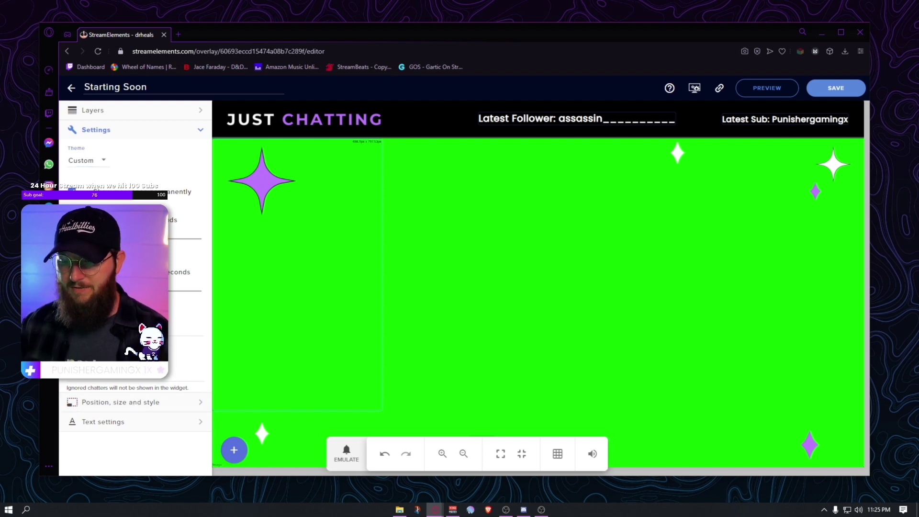
# Give the chat widget a semi-transparent black background of rgba(0, 0, 0, 0.83)
pyautogui.click(125, 321)
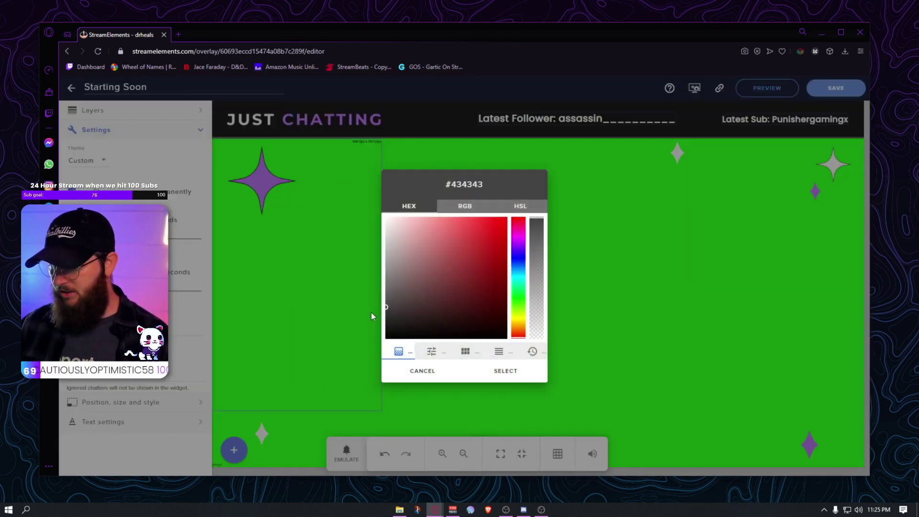
pyautogui.moveTo(371, 312); pyautogui.dragTo(371, 341)
pyautogui.moveTo(537, 281); pyautogui.dragTo(536, 239)
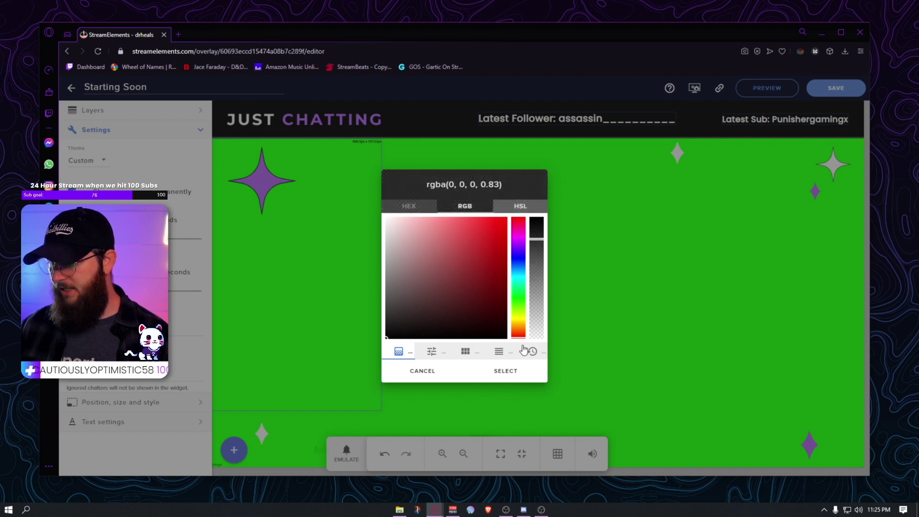
pyautogui.click(505, 371)
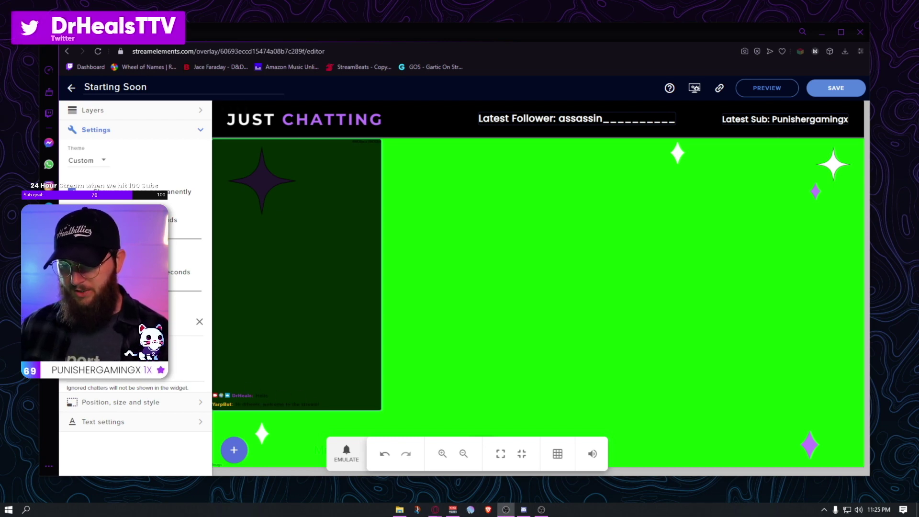
# Set the chat text's stroke color to white
pyautogui.click(114, 423)
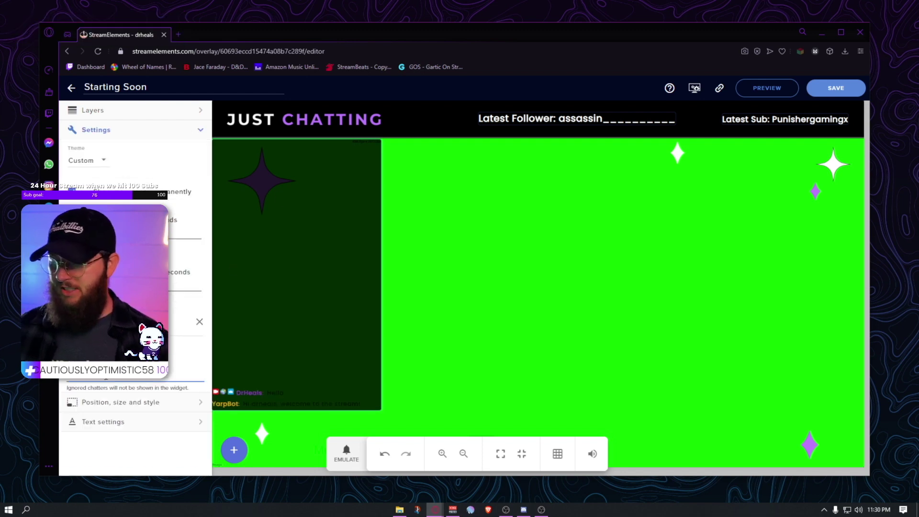
pyautogui.click(117, 422)
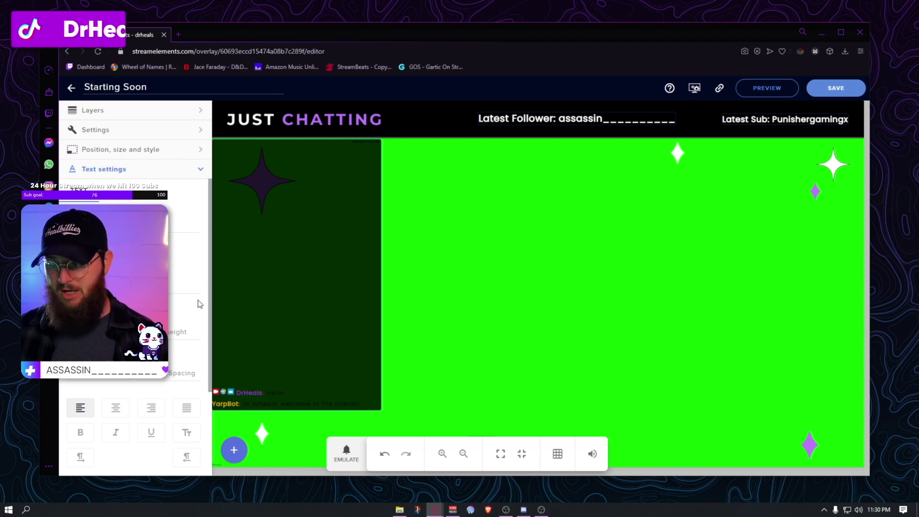
pyautogui.scroll(-3, 133, 379)
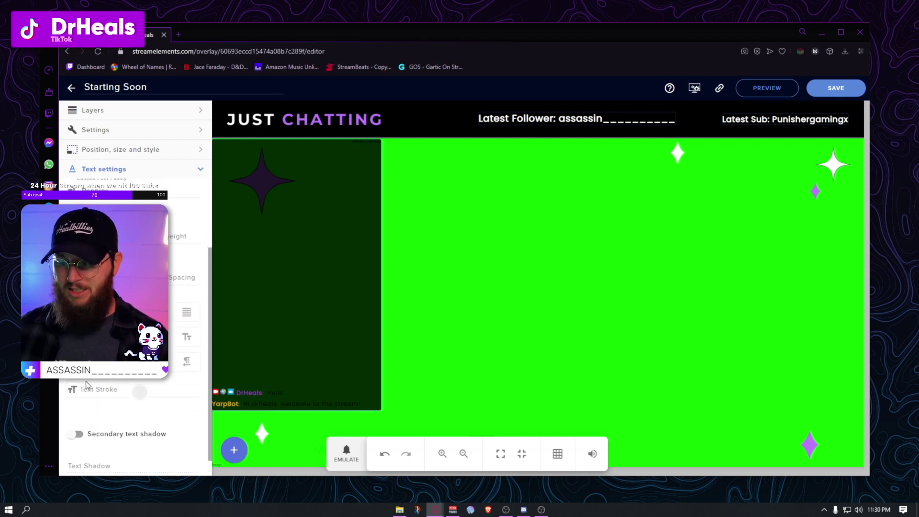
pyautogui.scroll(1, 136, 379)
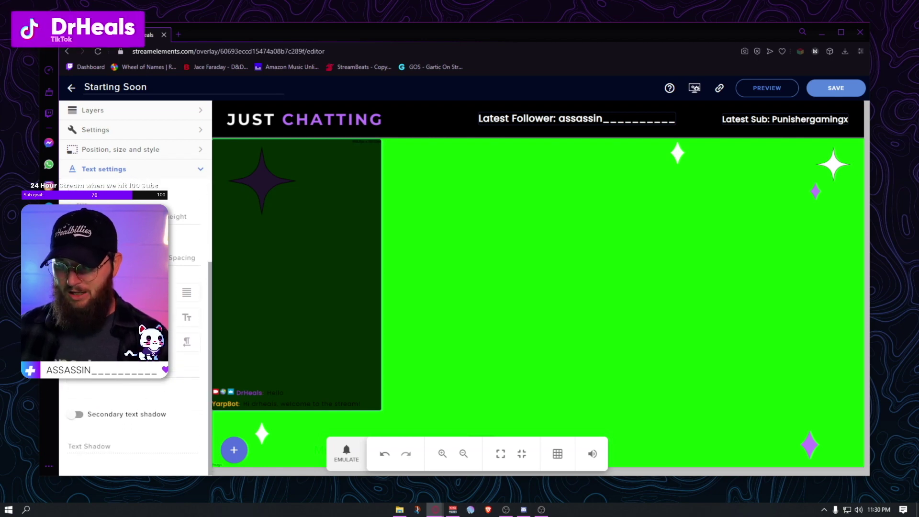
pyautogui.click(143, 378)
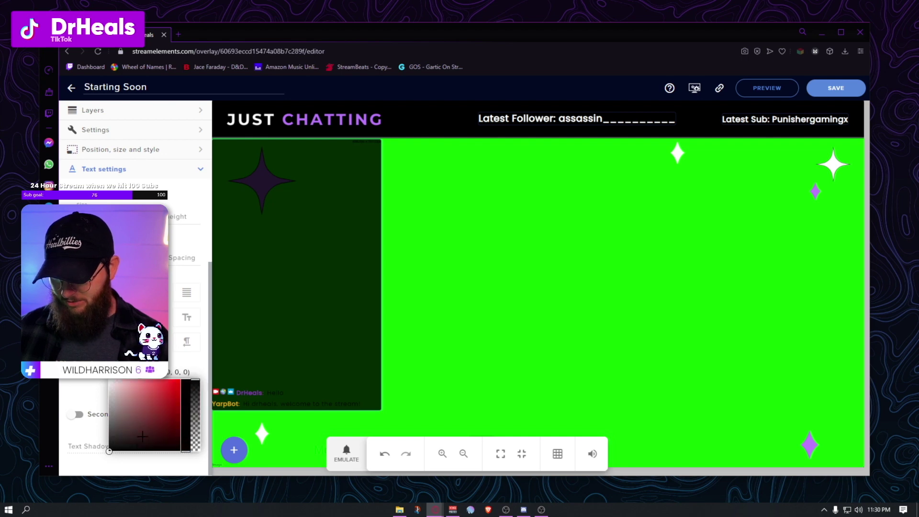
pyautogui.moveTo(142, 436); pyautogui.dragTo(109, 380)
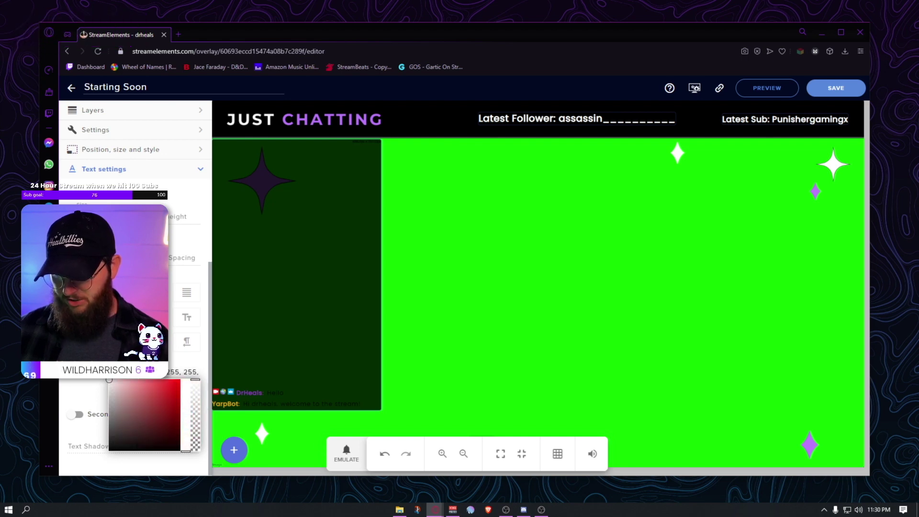
pyautogui.press('Escape')
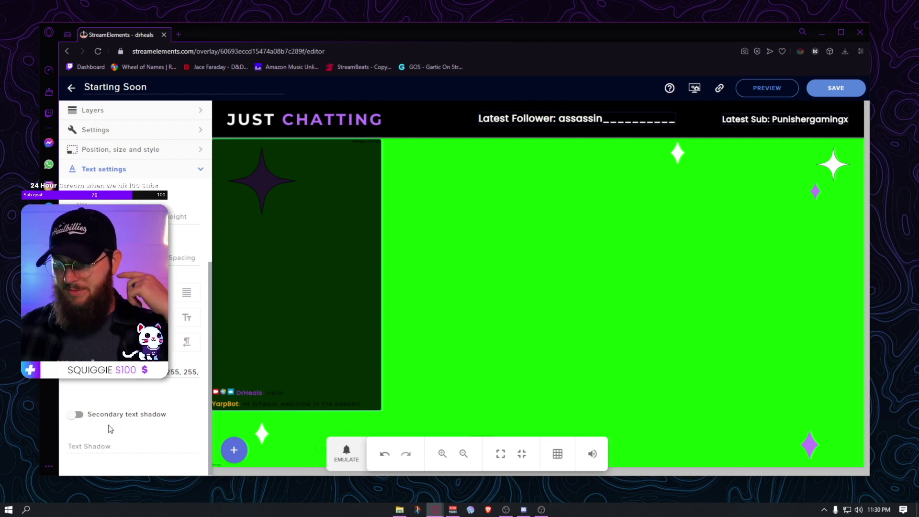
# Change the chat background to white and lower its opacity, giving rgba(255, 254, 254, 0.41)
pyautogui.click(113, 133)
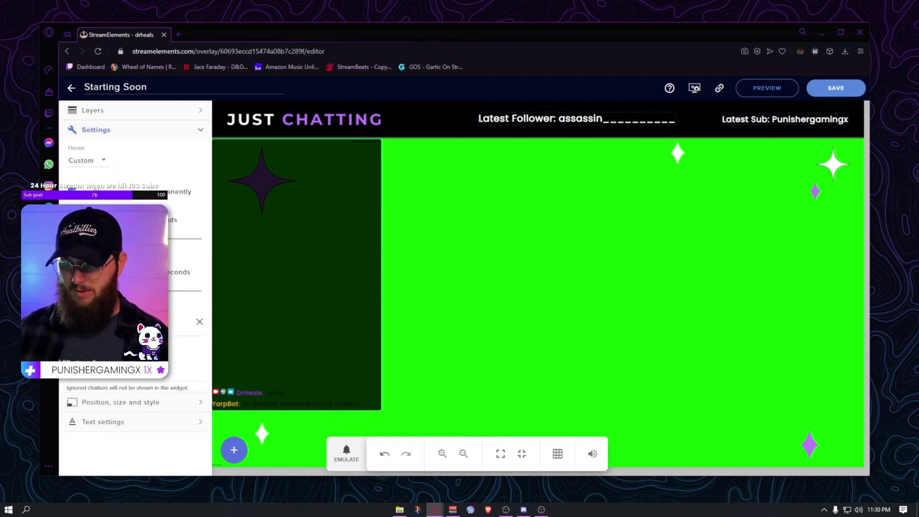
pyautogui.click(144, 249)
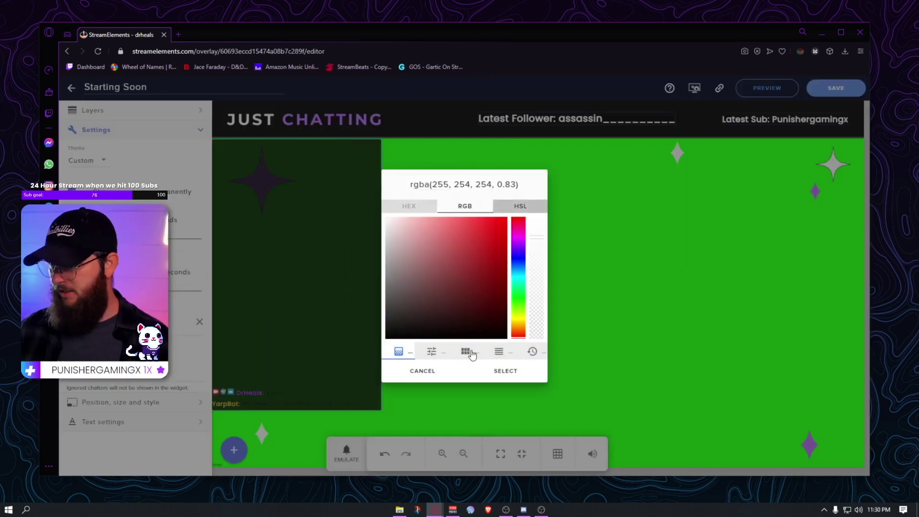
pyautogui.click(505, 370)
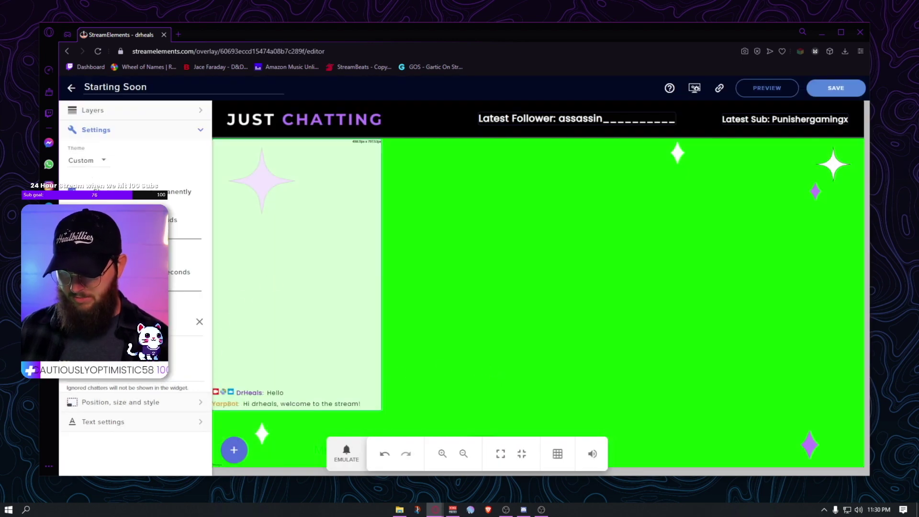
pyautogui.click(144, 249)
pyautogui.moveTo(535, 239); pyautogui.dragTo(537, 289)
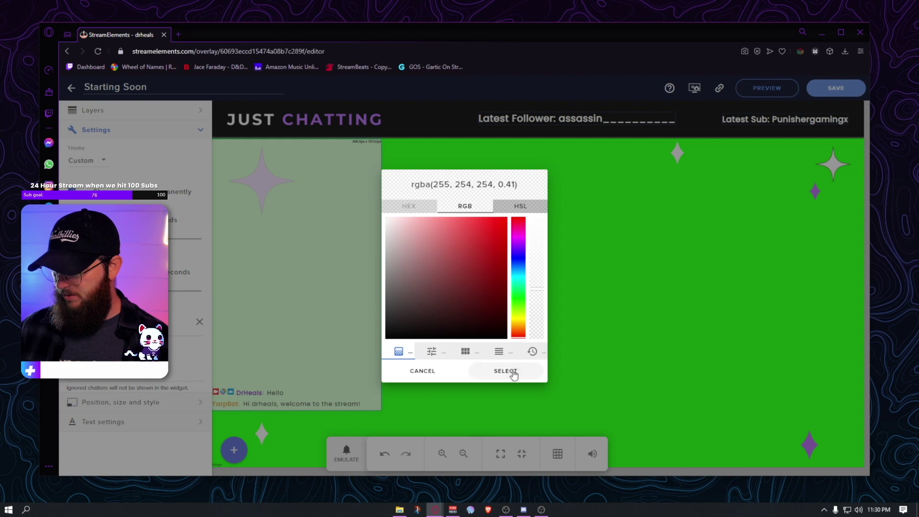
pyautogui.click(507, 371)
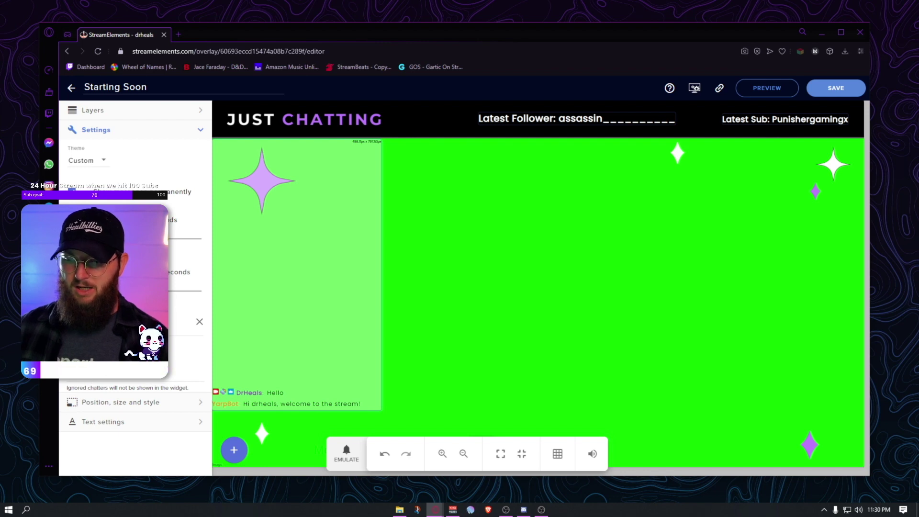
# Recolor the chat background to a translucent purple of rgba(198, 94, 255, 0.41)
pyautogui.click(144, 249)
pyautogui.click(518, 244)
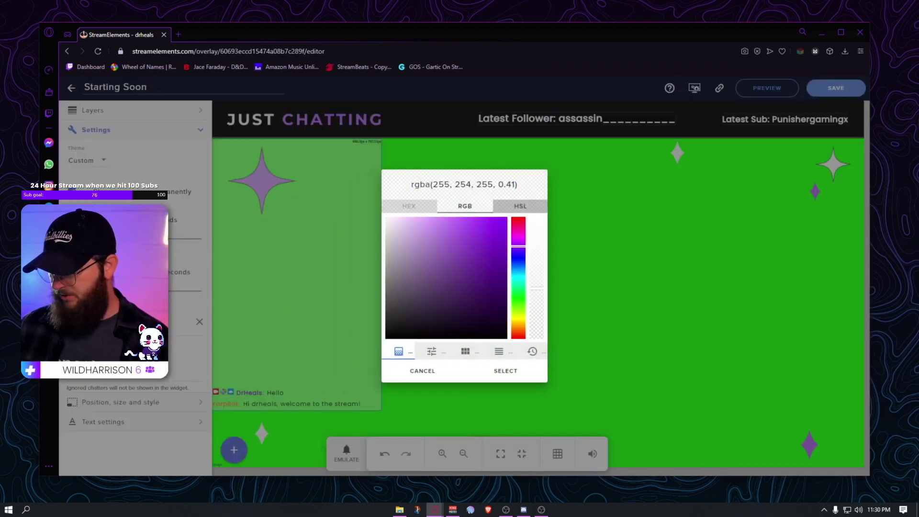
pyautogui.moveTo(432, 216)
pyautogui.mouseDown()
pyautogui.moveTo(432, 208)
pyautogui.moveTo(451, 205)
pyautogui.moveTo(463, 215)
pyautogui.mouseUp()
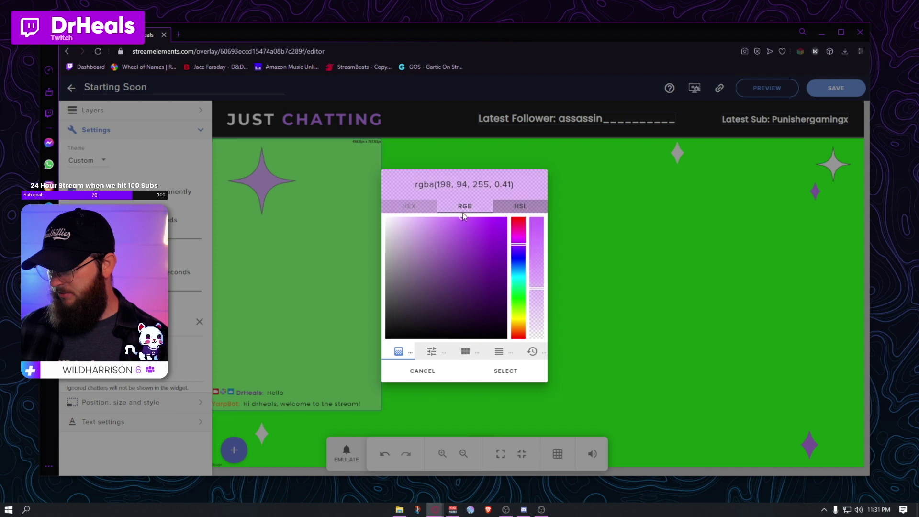
pyautogui.click(506, 371)
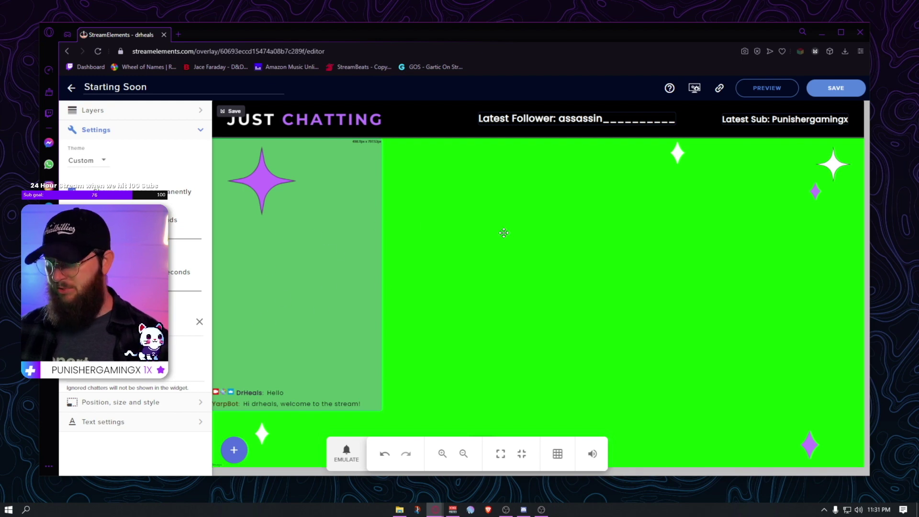
# Add the seasonal "Let it snow" effect widget to the overlay
pyautogui.click(225, 451)
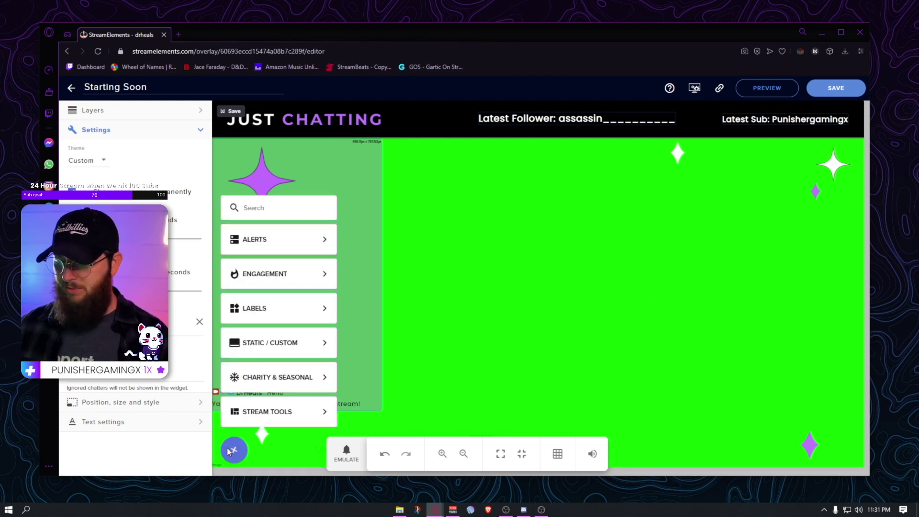
pyautogui.moveTo(287, 378)
pyautogui.moveTo(365, 378)
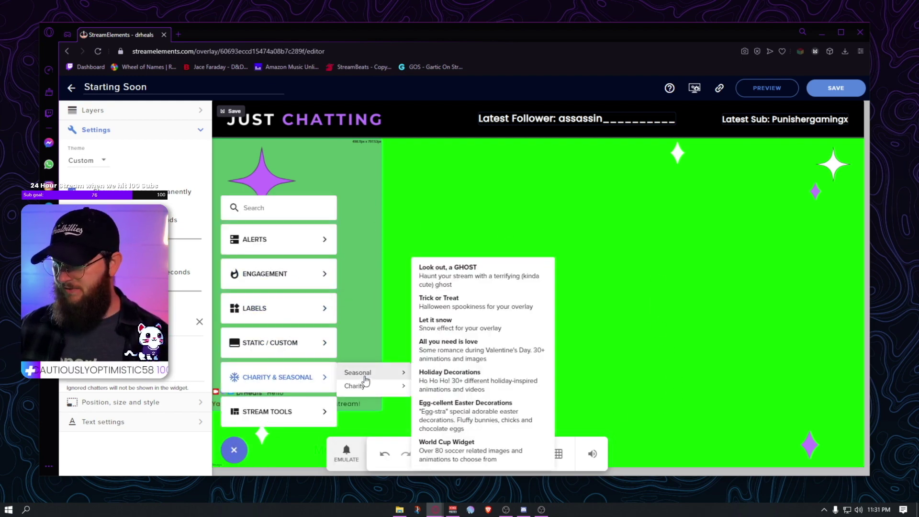
pyautogui.click(466, 331)
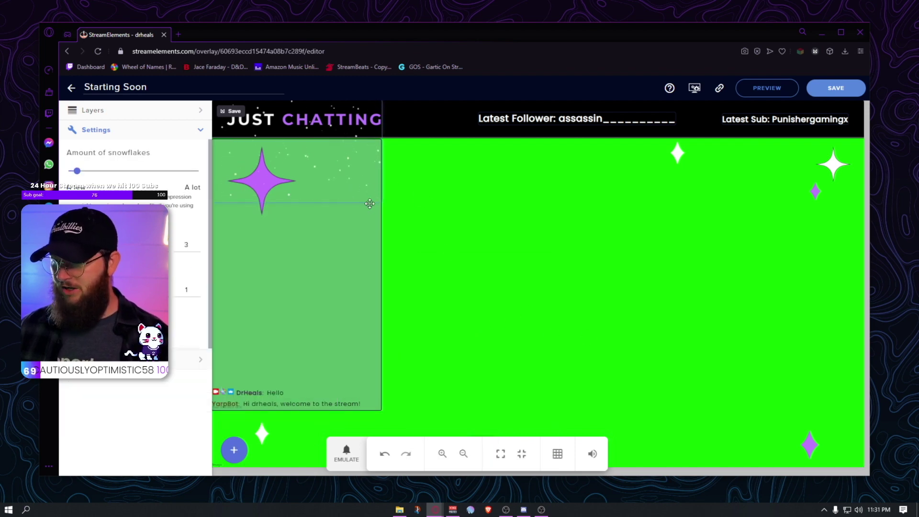
# Enlarge the snow effect across most of the canvas, then delete its layer
pyautogui.moveTo(542, 280); pyautogui.dragTo(807, 397)
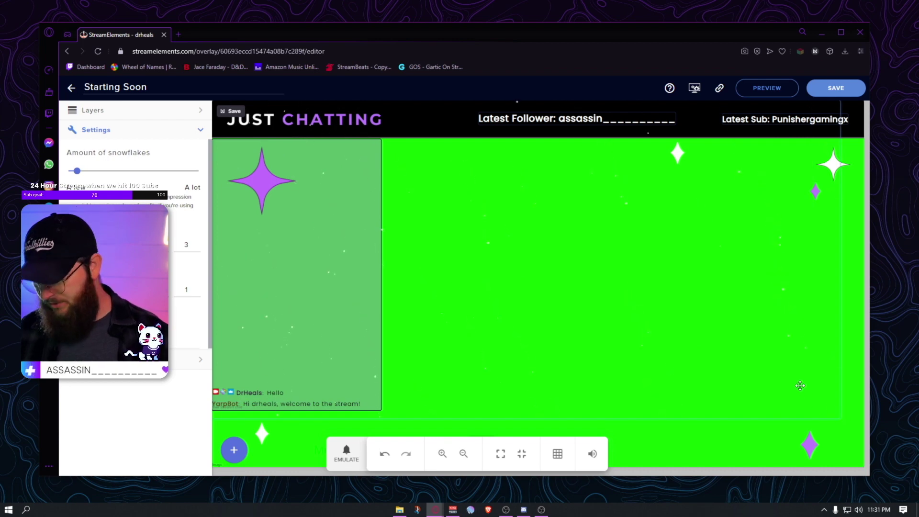
pyautogui.click(93, 111)
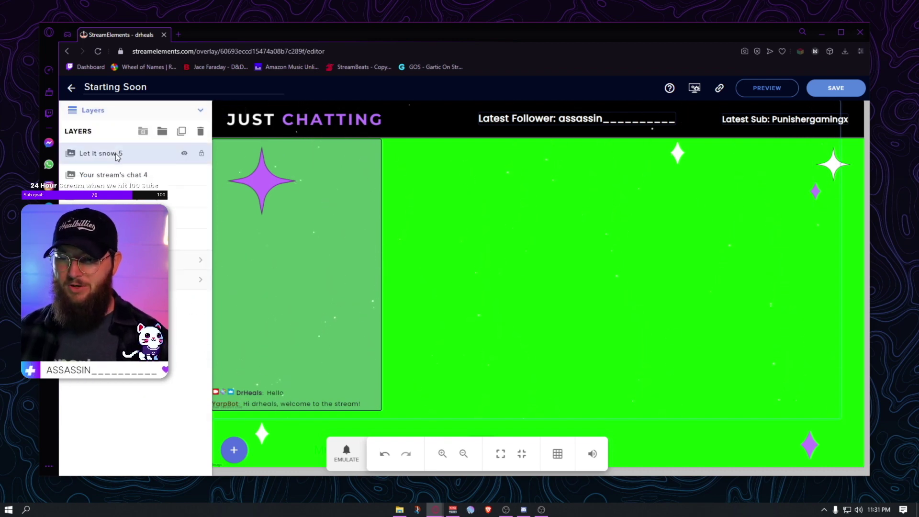
pyautogui.click(200, 131)
# Add a HypeCup alert widget to the overlay
pyautogui.click(233, 449)
pyautogui.moveTo(296, 242)
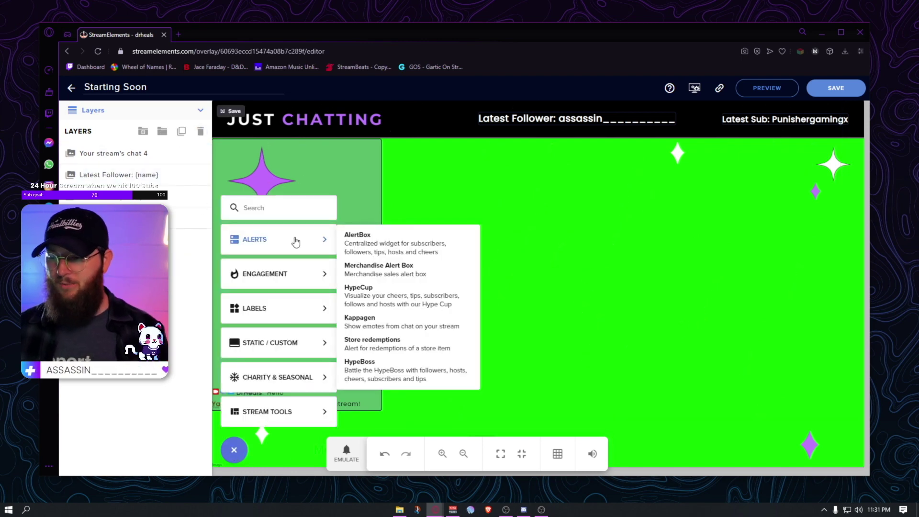
pyautogui.click(375, 300)
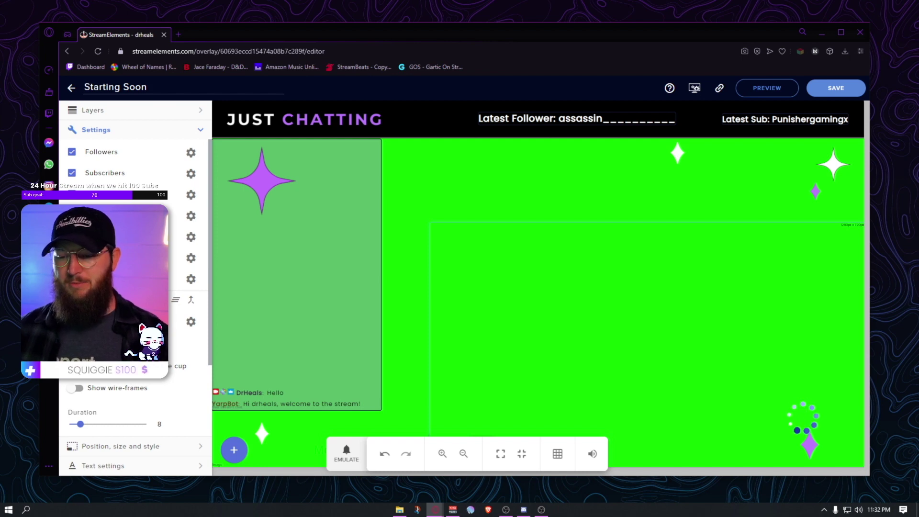
# Try the glass tumbler and Easter egg cups, then choose the sea-monster cup for the HypeCup and overwrite the current bits
pyautogui.click(177, 365)
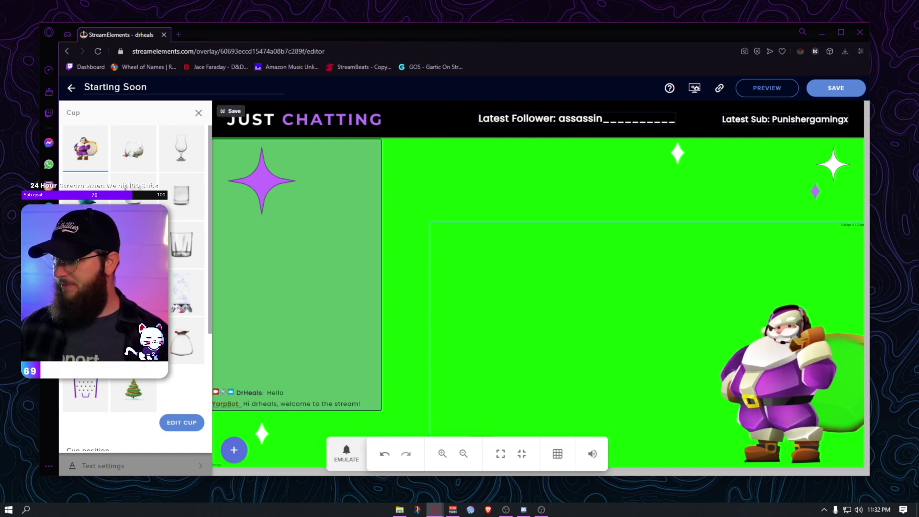
pyautogui.moveTo(765, 366); pyautogui.dragTo(764, 398)
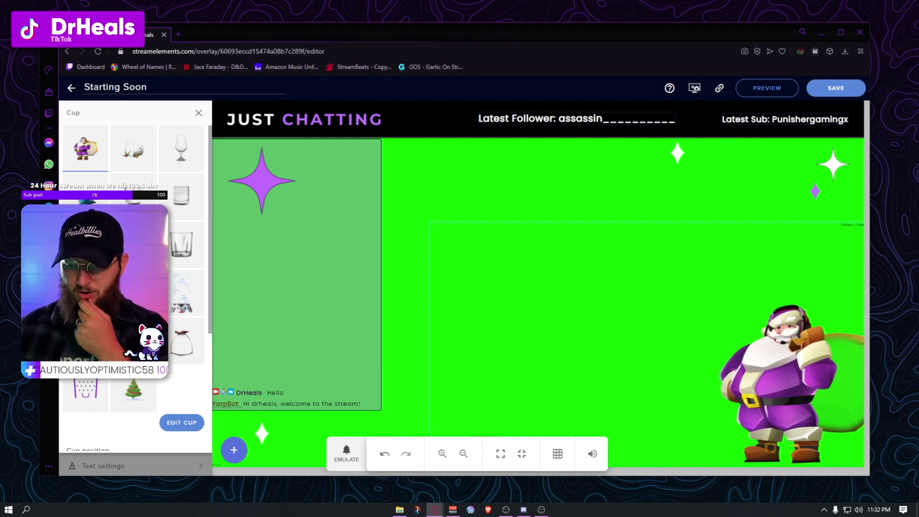
pyautogui.click(182, 244)
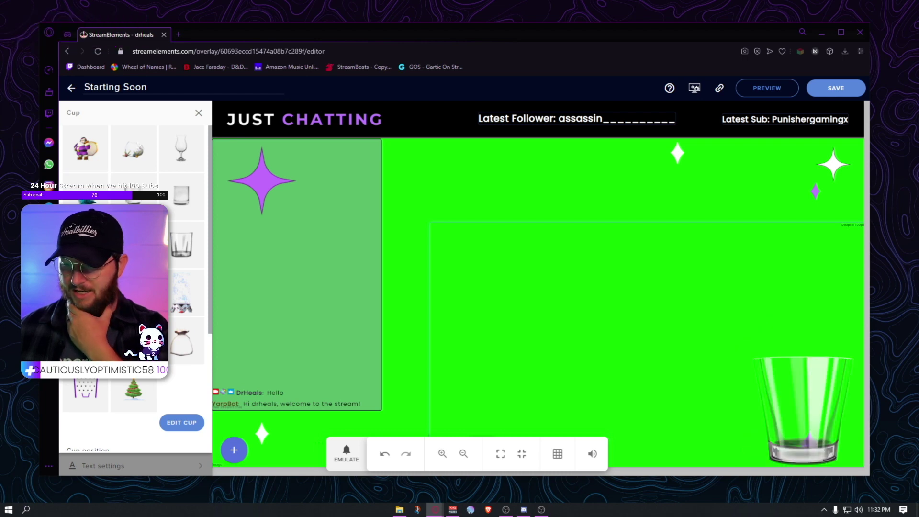
pyautogui.click(130, 142)
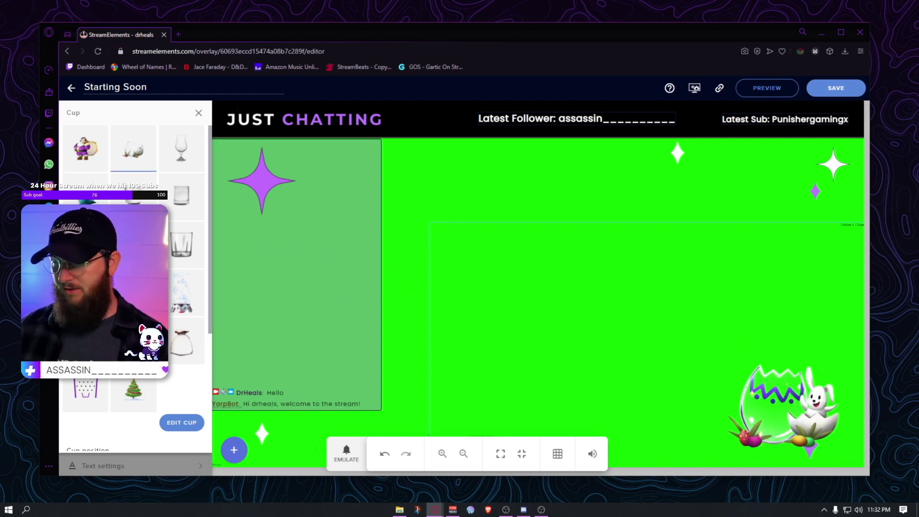
pyautogui.click(90, 201)
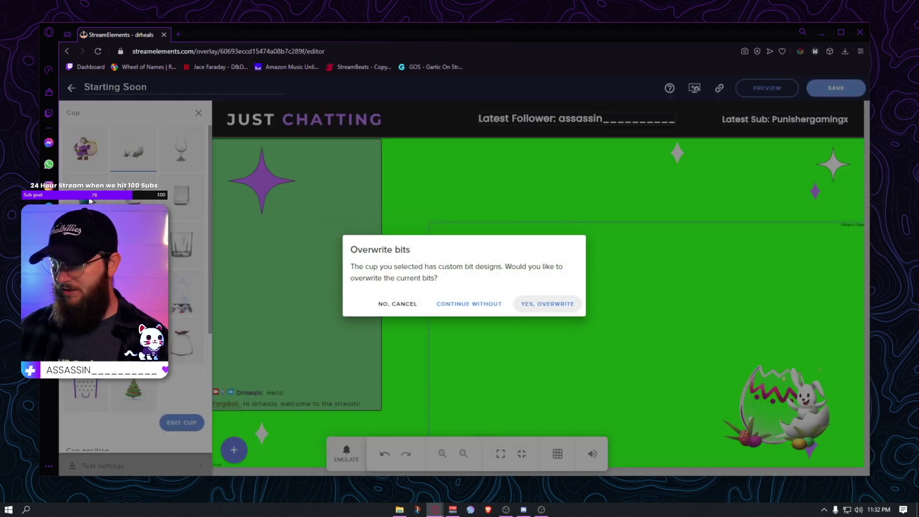
pyautogui.press('Return')
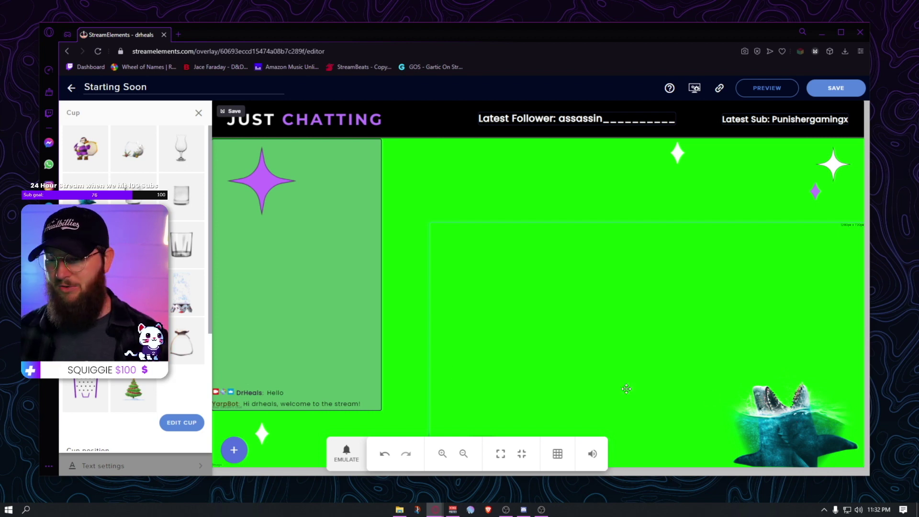
pyautogui.click(136, 460)
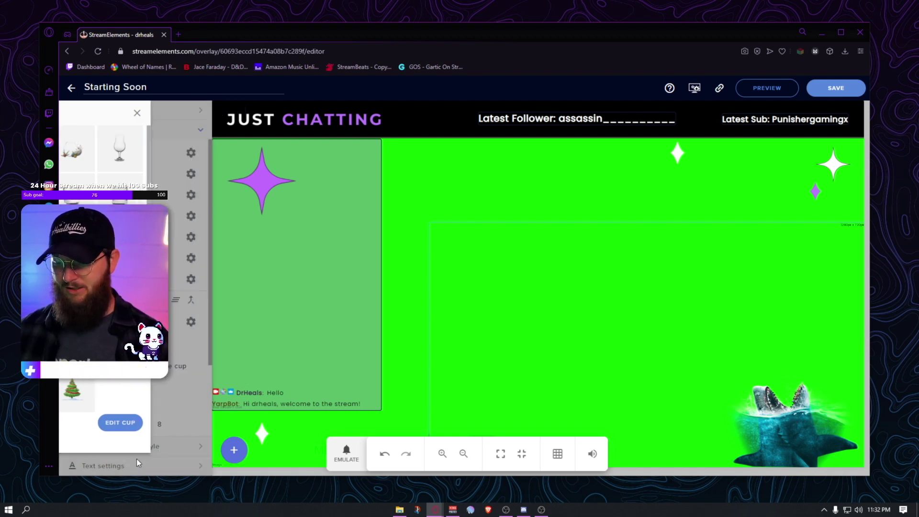
# Emulate a 1k cheer event to test the HypeCup
pyautogui.click(346, 454)
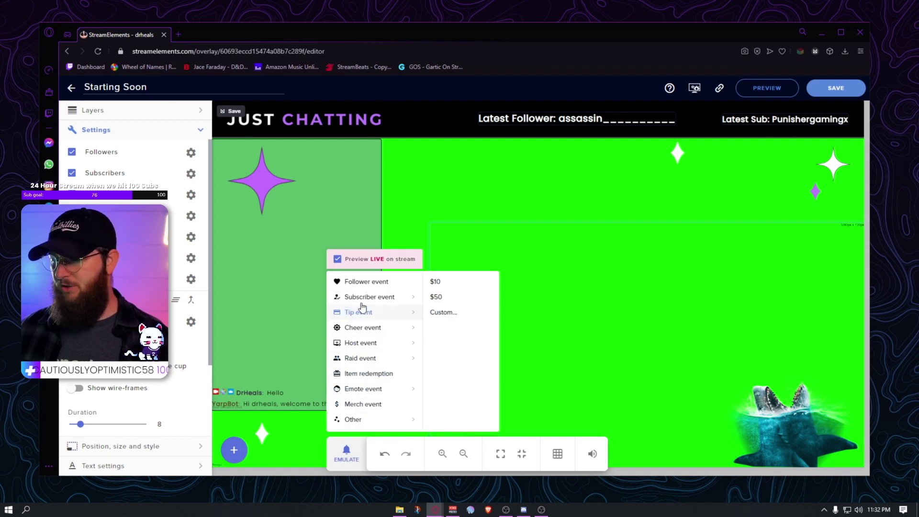
pyautogui.moveTo(371, 316)
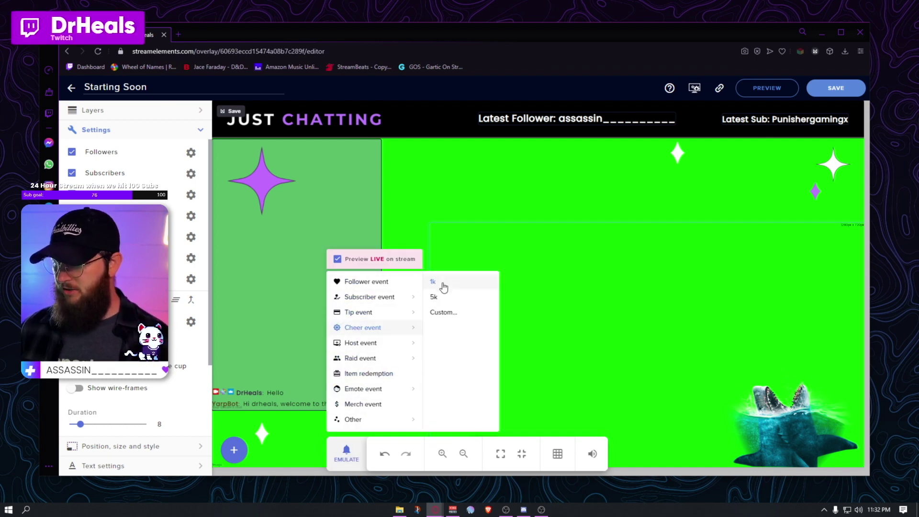
pyautogui.click(433, 281)
pyautogui.click(398, 194)
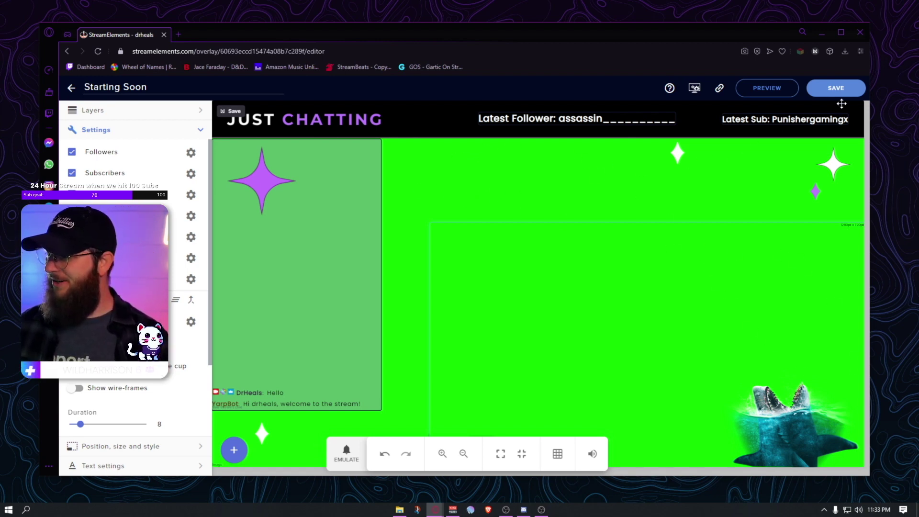
# Save the overlay and copy its URL to the clipboard
pyautogui.click(836, 88)
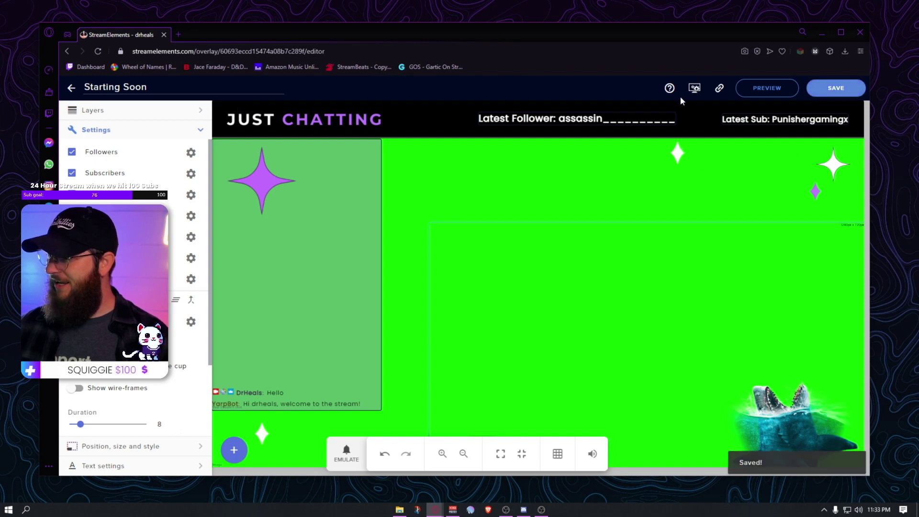
pyautogui.click(720, 89)
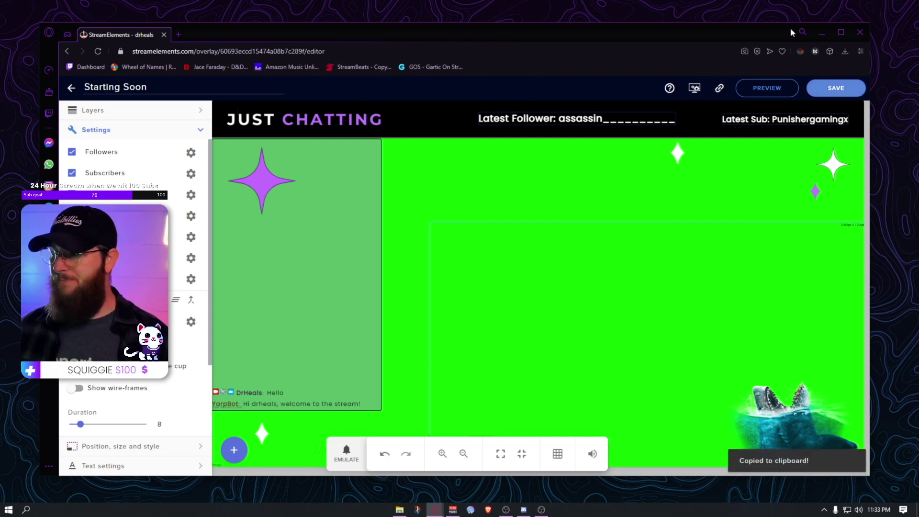
# In OBS, hide the Fullscreen scene's Overlay source and add a browser source named SS SE with the copied overlay URL at 1920 × 1080
pyautogui.click(821, 31)
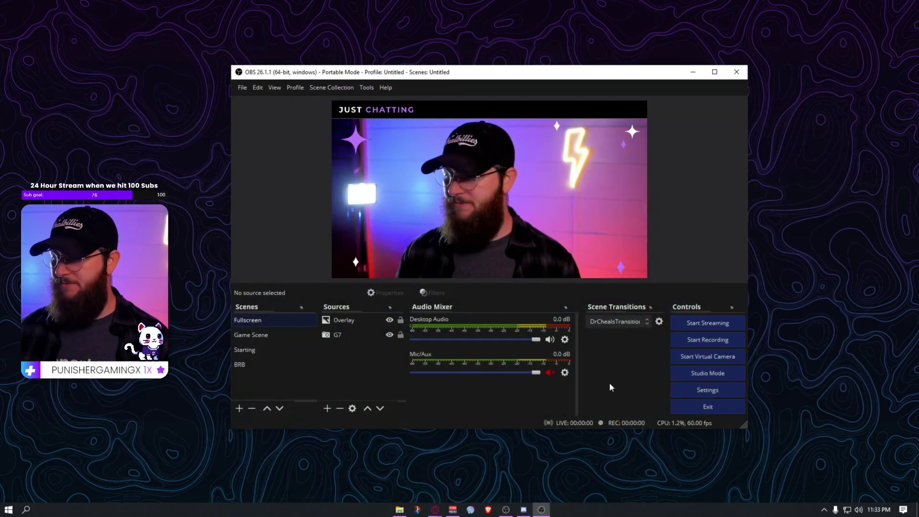
pyautogui.click(389, 320)
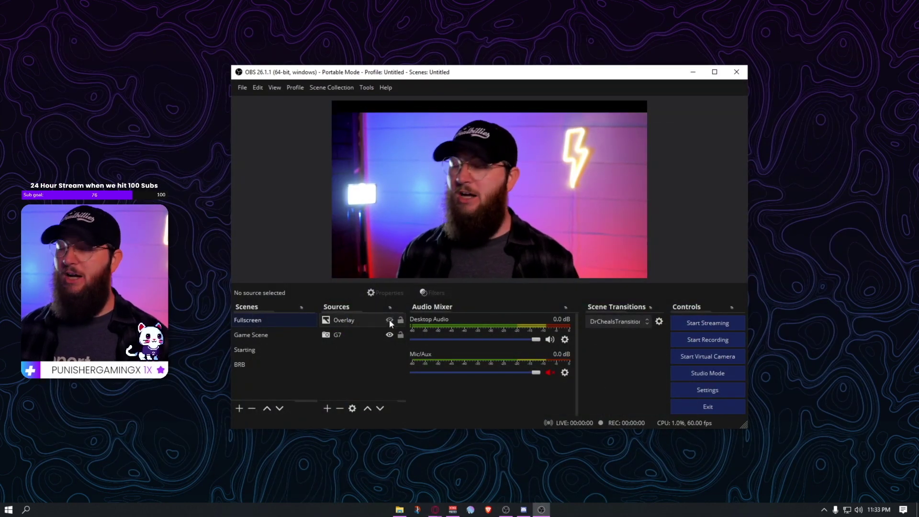
pyautogui.click(327, 408)
pyautogui.click(356, 249)
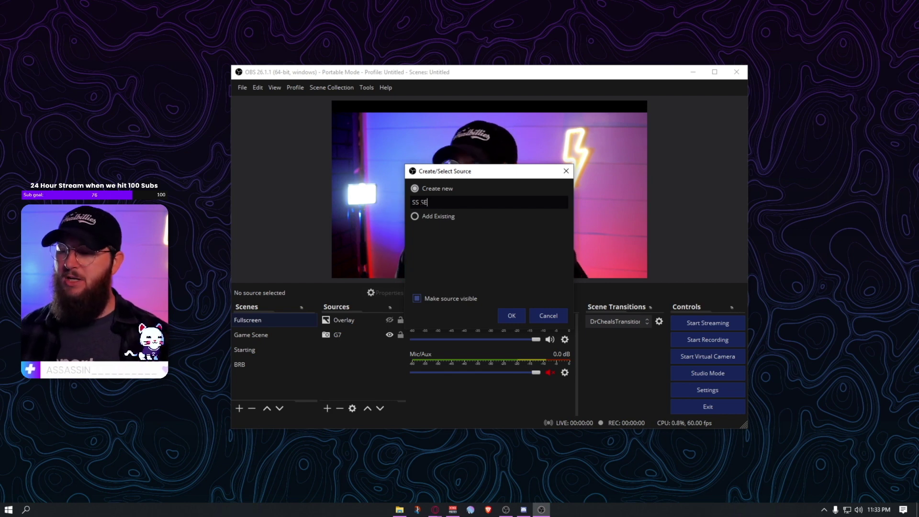
pyautogui.click(507, 315)
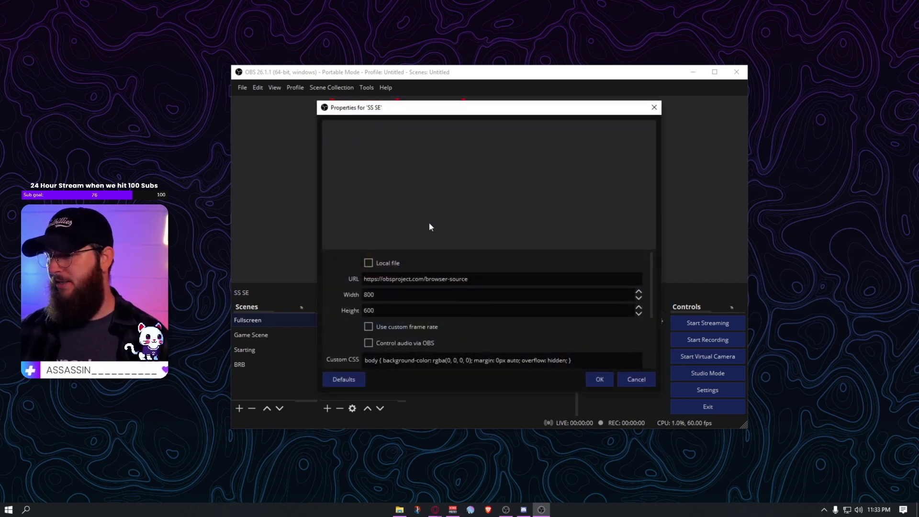
pyautogui.hotkey('ctrl', 'v')
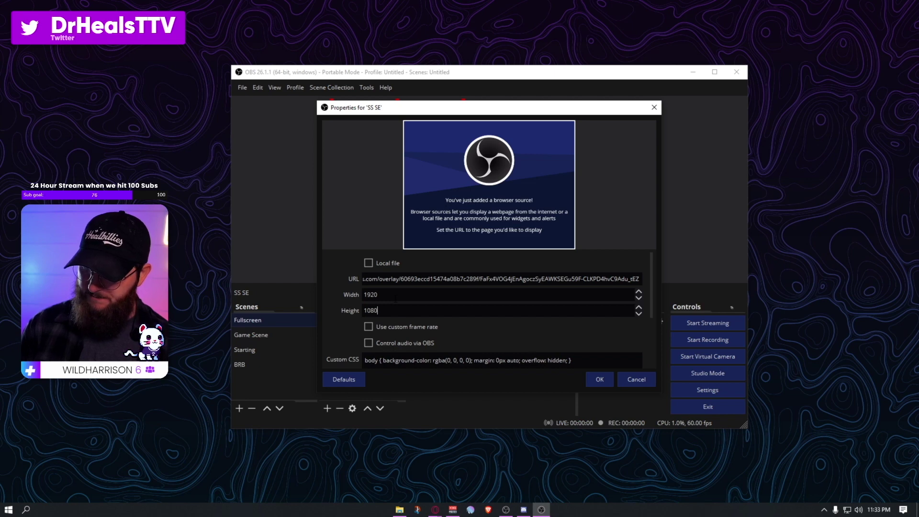
pyautogui.click(600, 379)
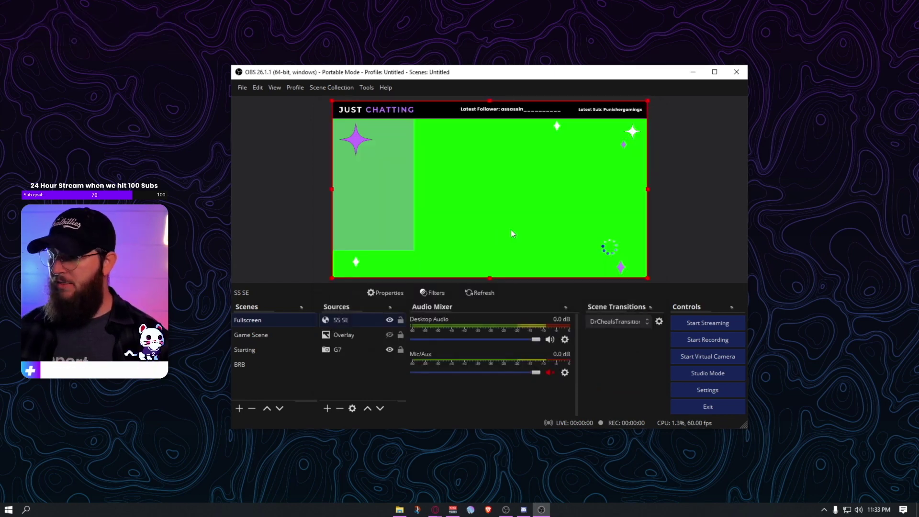
# Add a Chroma Key effect filter to the SS SE source with green as the key color
pyautogui.rightClick(352, 319)
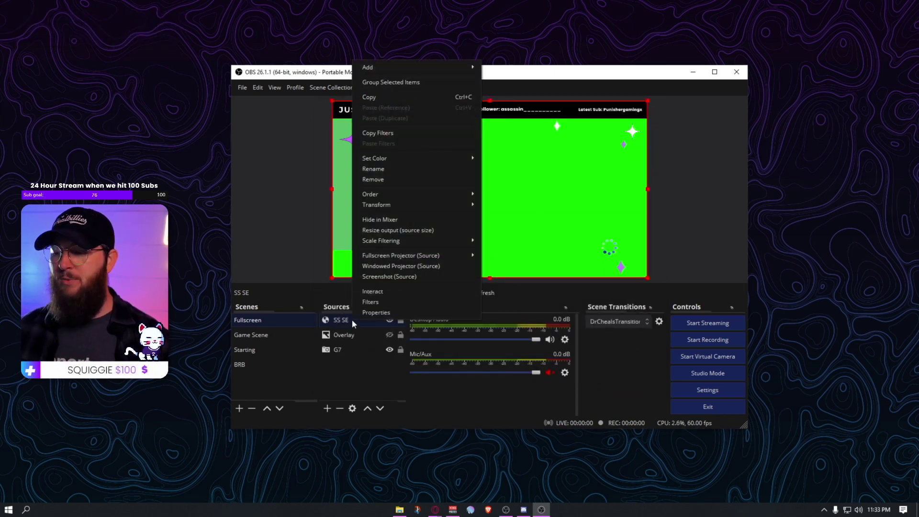
pyautogui.click(372, 310)
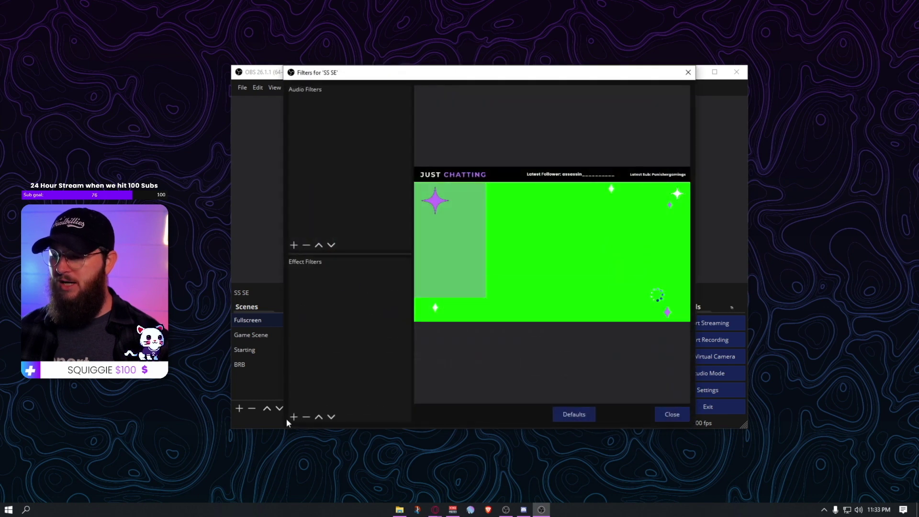
pyautogui.click(294, 416)
pyautogui.click(332, 302)
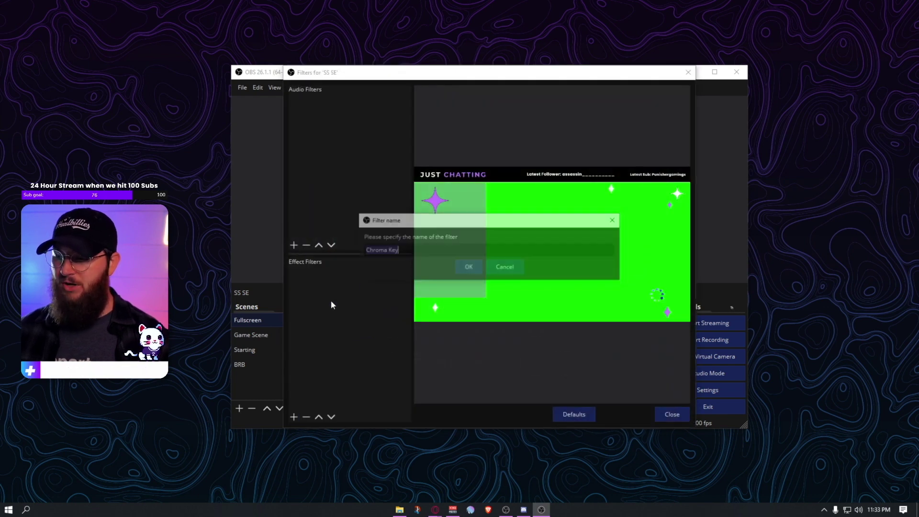
pyautogui.click(467, 266)
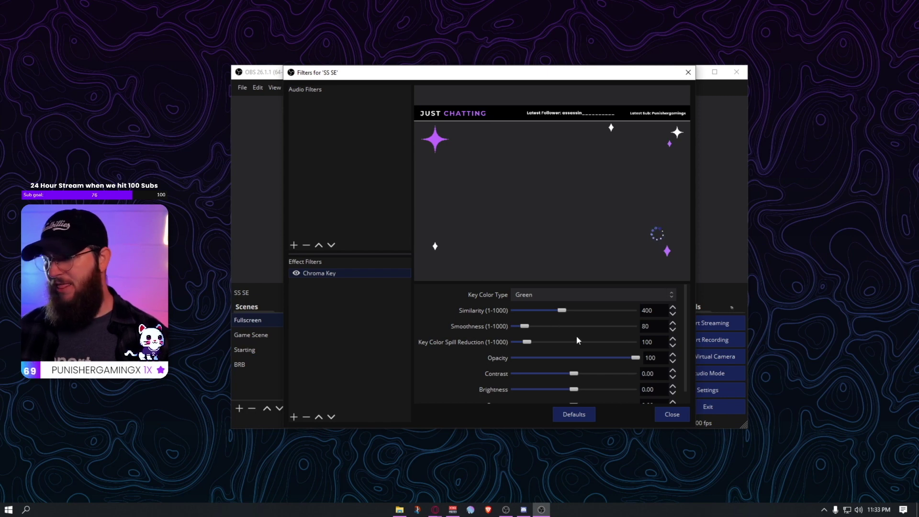
pyautogui.click(677, 416)
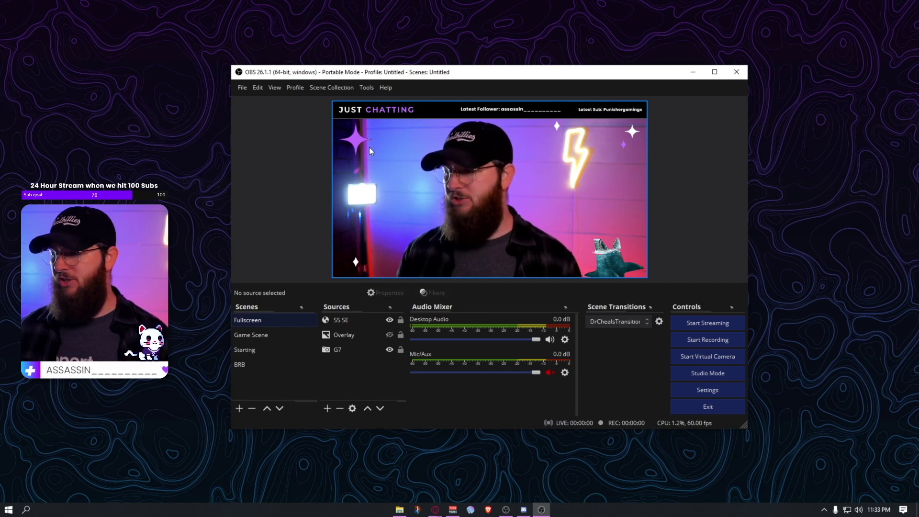
# Bring up the StreamElements browser window and move it off this screen to uncover OBS
pyautogui.click(435, 510)
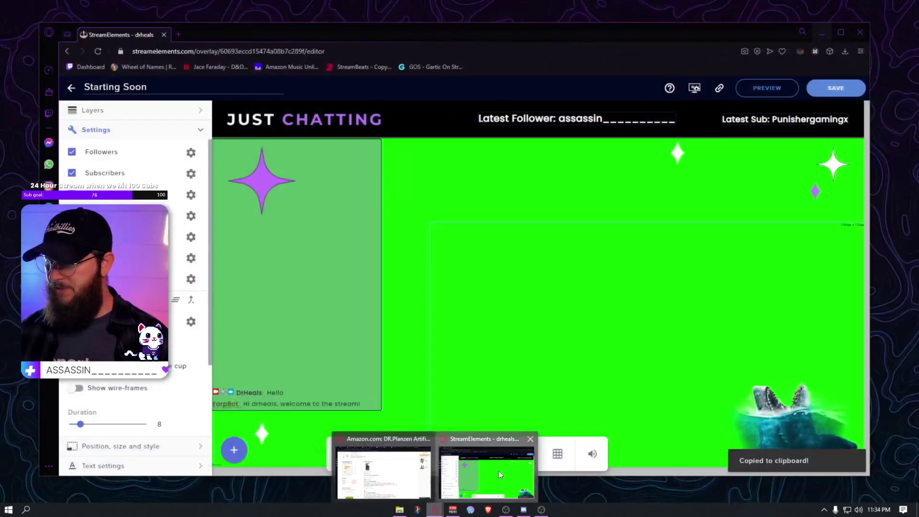
pyautogui.click(499, 470)
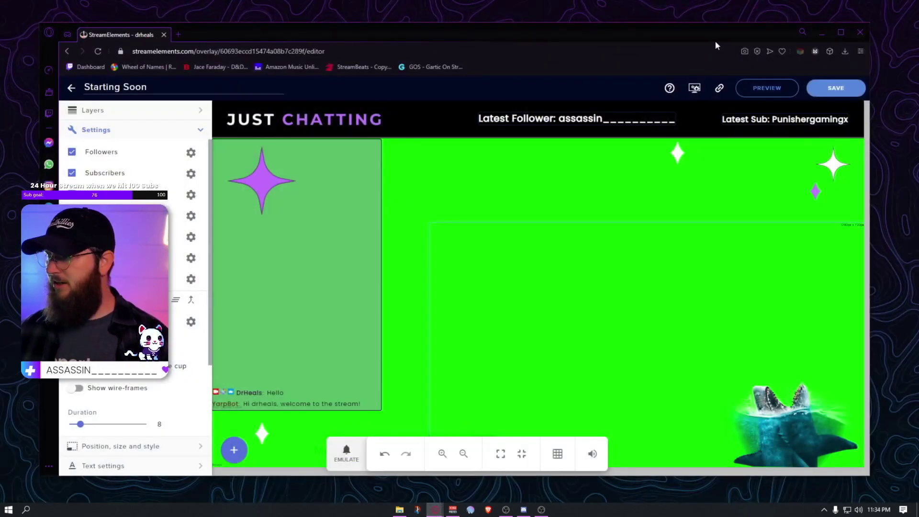
pyautogui.moveTo(714, 40); pyautogui.dragTo(0, 0)
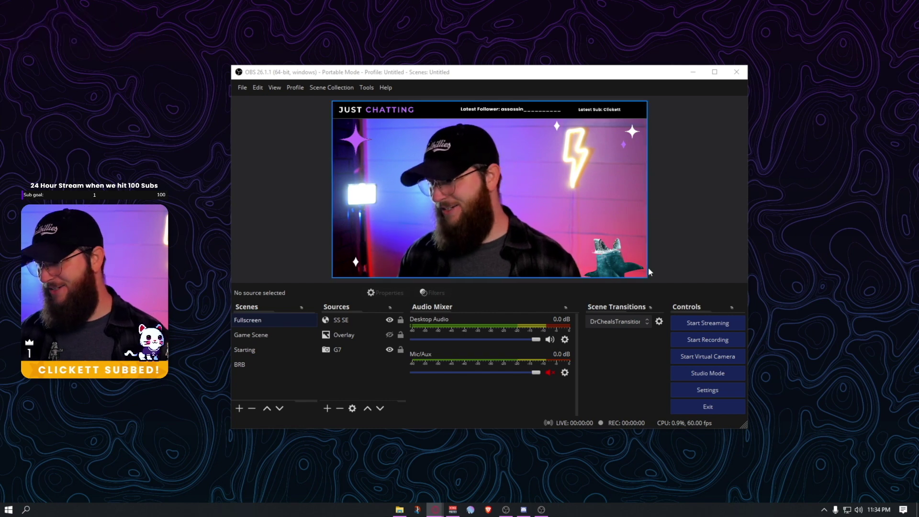
# Enlarge the SS SE source slightly from its lower-right corner in the preview, then switch to the Game Scene
pyautogui.click(626, 264)
pyautogui.moveTo(650, 282); pyautogui.dragTo(653, 283)
pyautogui.click(695, 261)
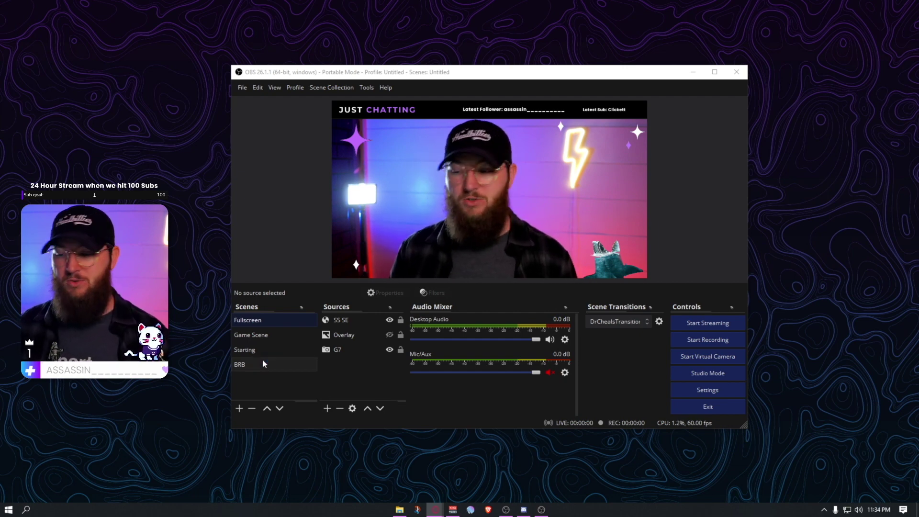
pyautogui.click(261, 334)
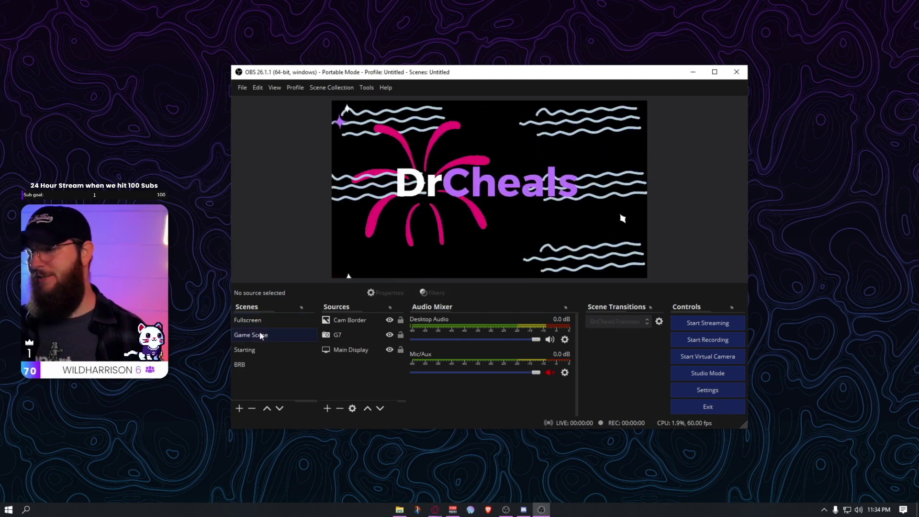
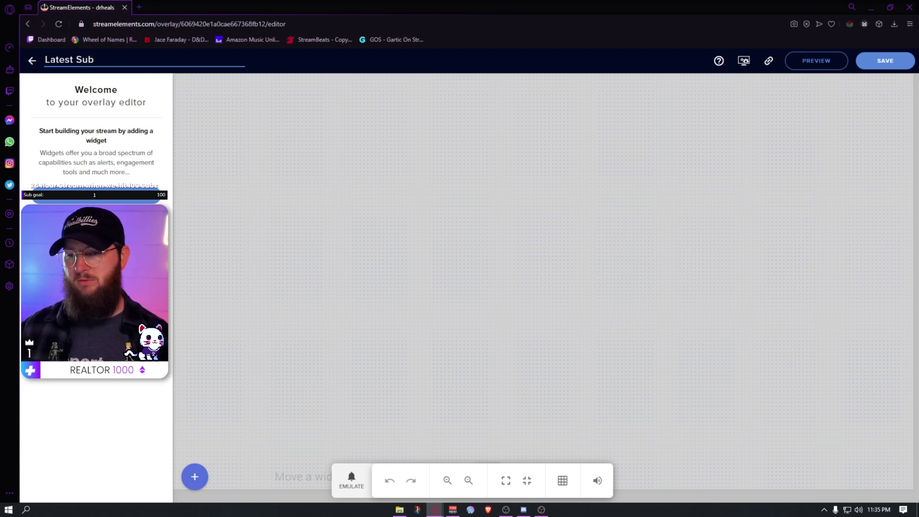
# Add a Latest subscriber label to the Latest Sub overlay and set its message to "Latest Sub: {name}"
pyautogui.click(432, 324)
pyautogui.click(194, 476)
pyautogui.moveTo(257, 271)
pyautogui.moveTo(254, 372)
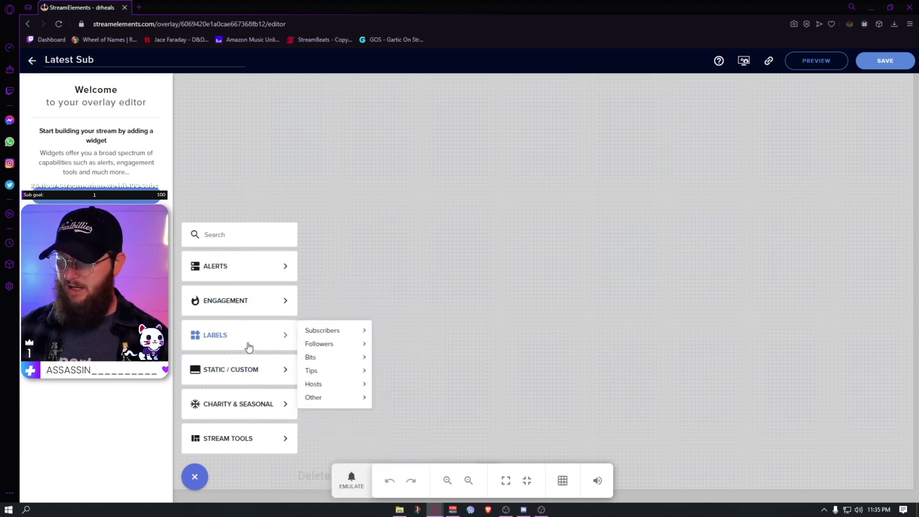
pyautogui.moveTo(266, 336)
pyautogui.moveTo(323, 335)
pyautogui.moveTo(405, 335)
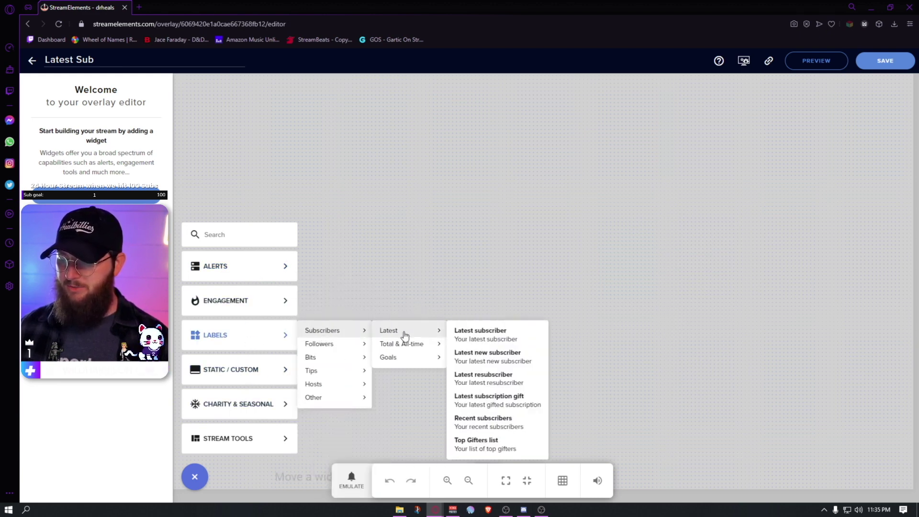
pyautogui.click(496, 333)
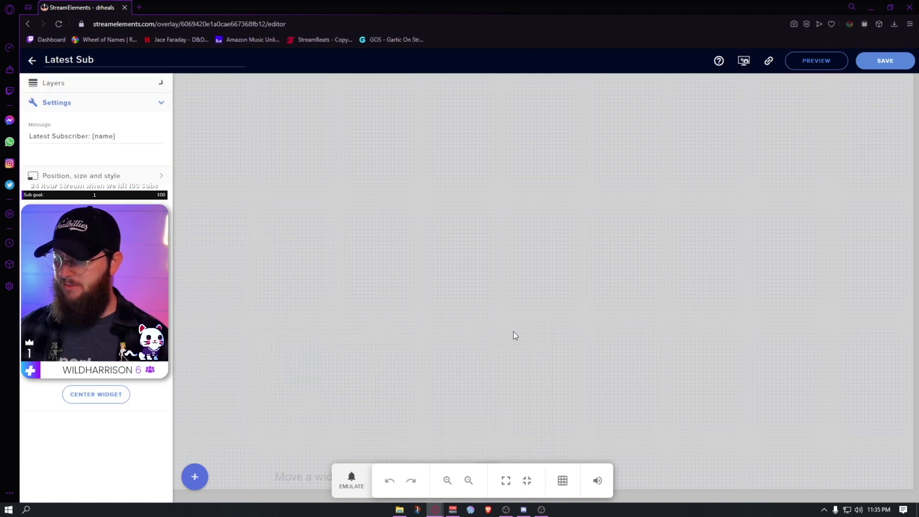
pyautogui.click(85, 136)
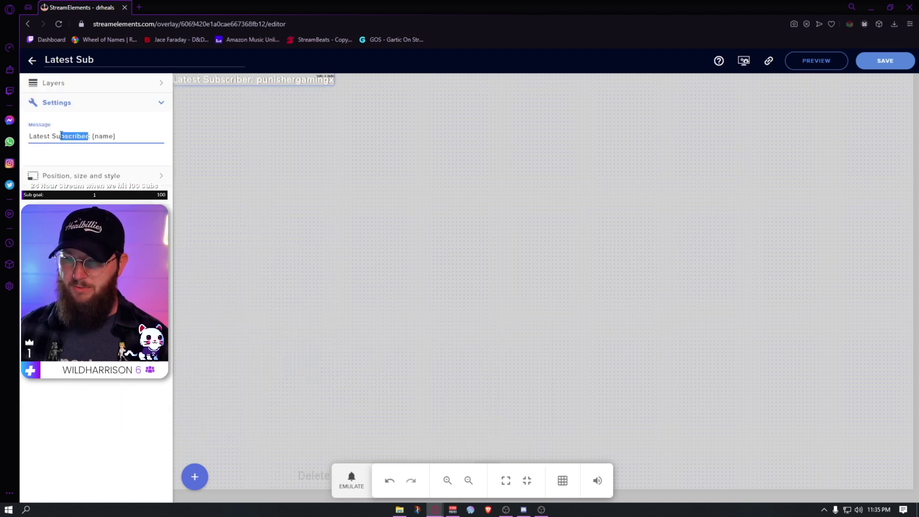
pyautogui.press('BackSpace')
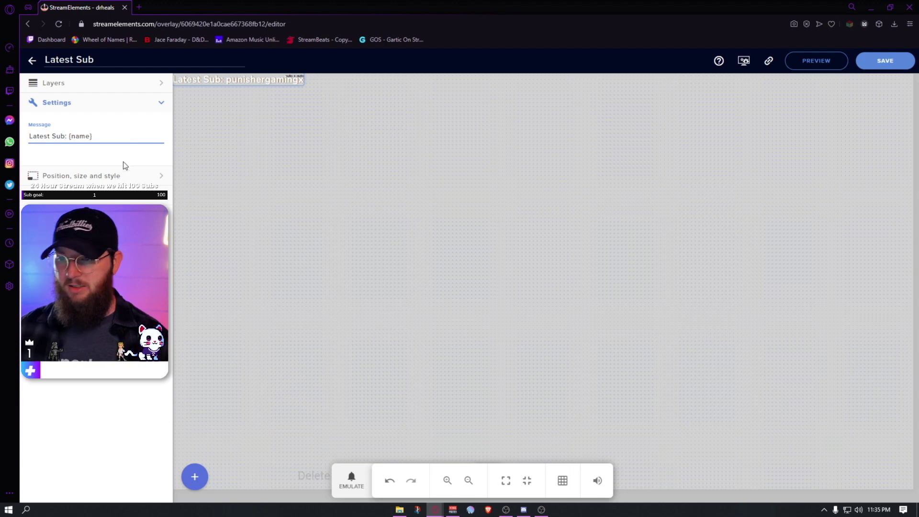
# Turn off the Latest Sub label's text shadow and save the overlay
pyautogui.click(75, 199)
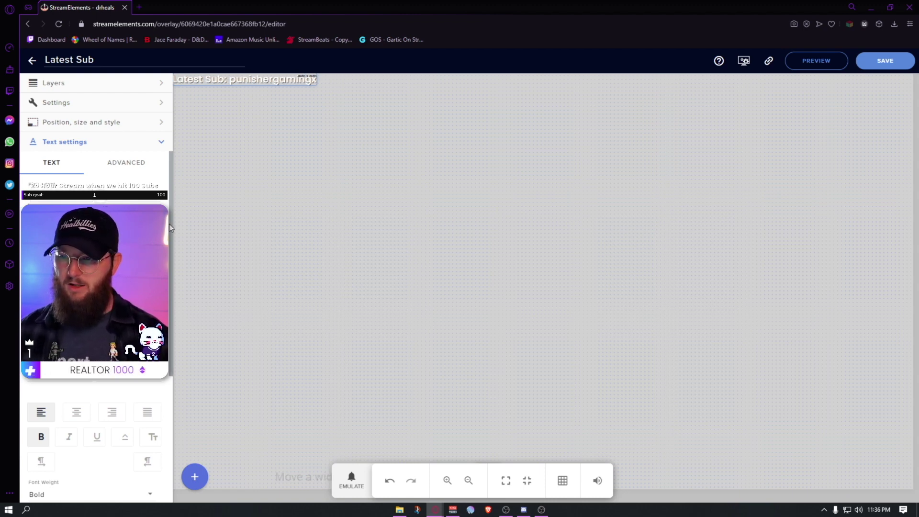
pyautogui.scroll(-6, 38, 379)
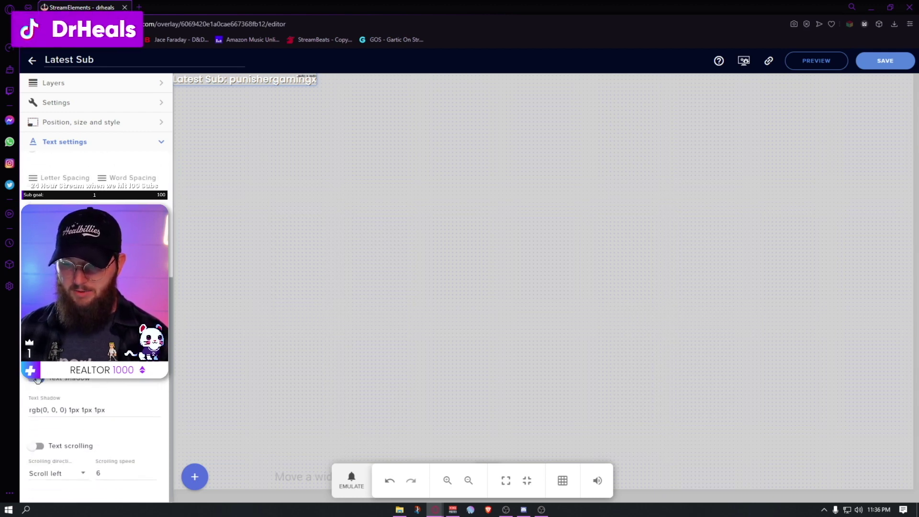
pyautogui.click(893, 61)
# In OBS, add a browser source named Latest Sub to the Game Scene with the copied overlay URL at 1920 × 1080
pyautogui.click(871, 7)
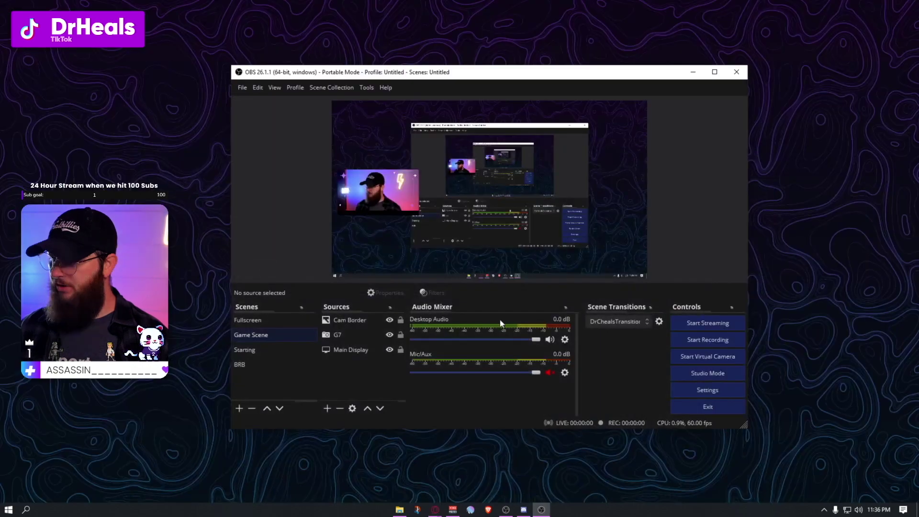
pyautogui.click(327, 408)
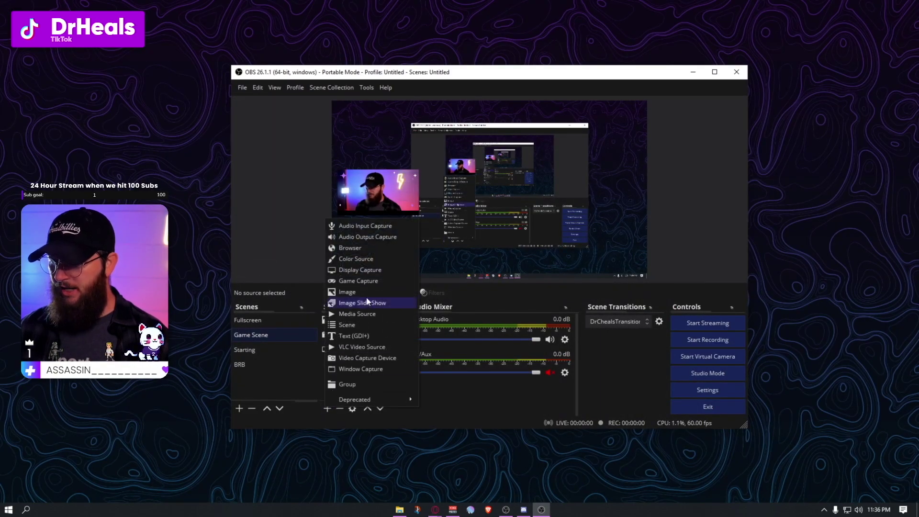
pyautogui.click(361, 246)
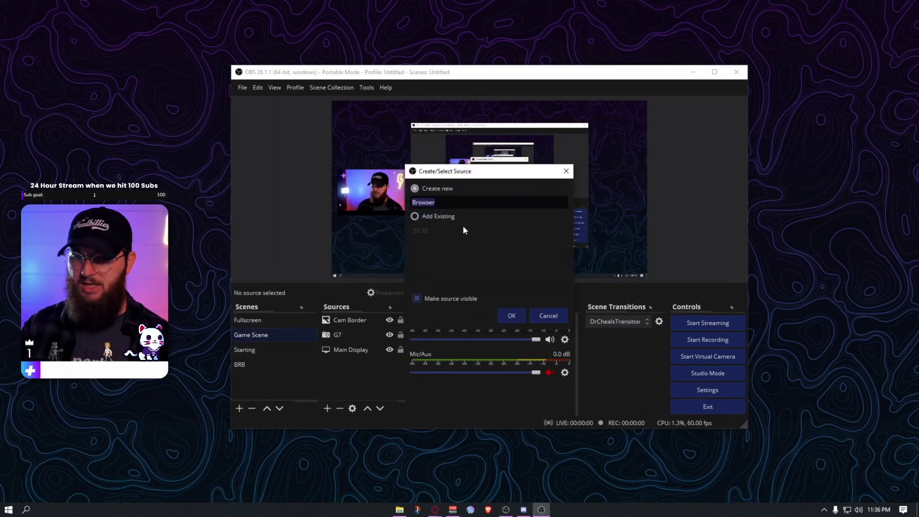
pyautogui.write('Latest Sub')
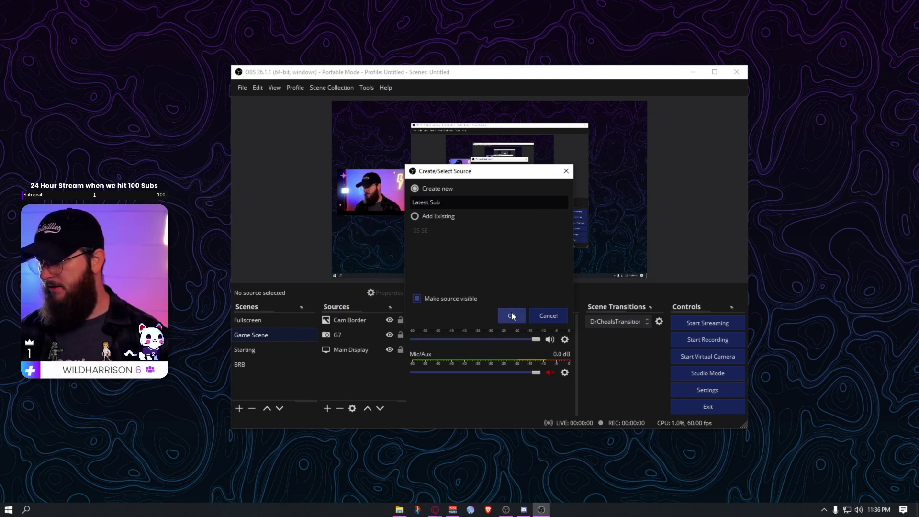
pyautogui.press('Return')
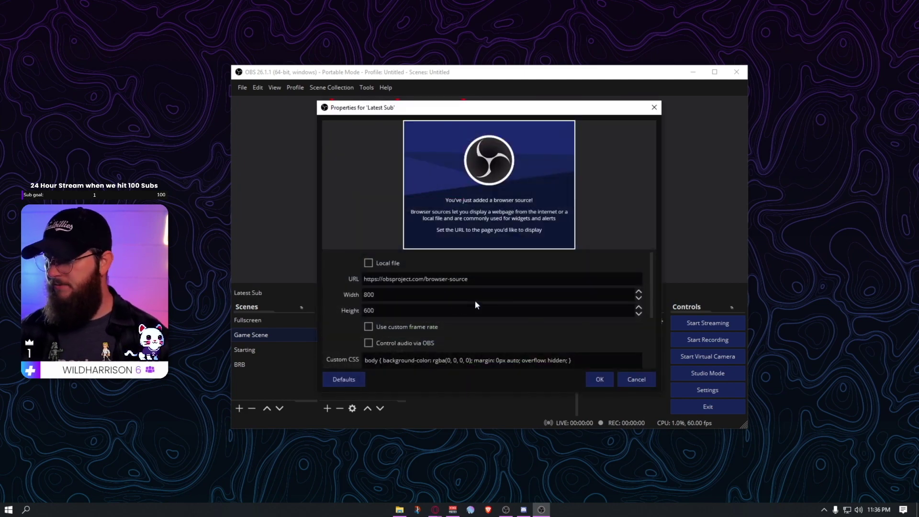
pyautogui.press('Tab')
pyautogui.hotkey('ctrl', 'v')
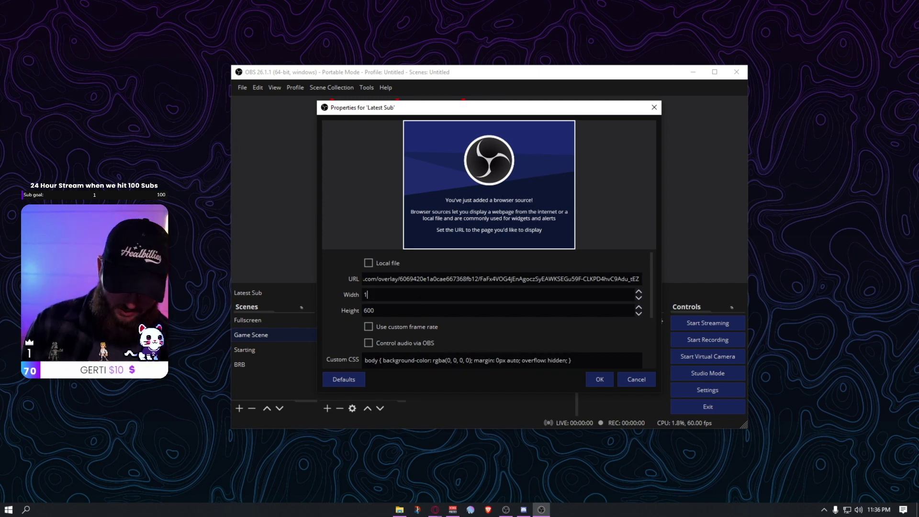
pyautogui.press('Tab')
pyautogui.write('10')
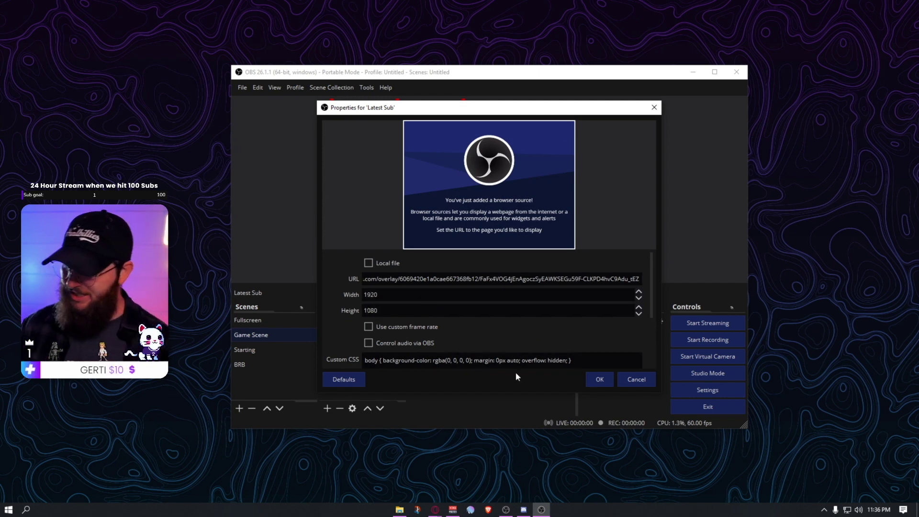
pyautogui.click(604, 382)
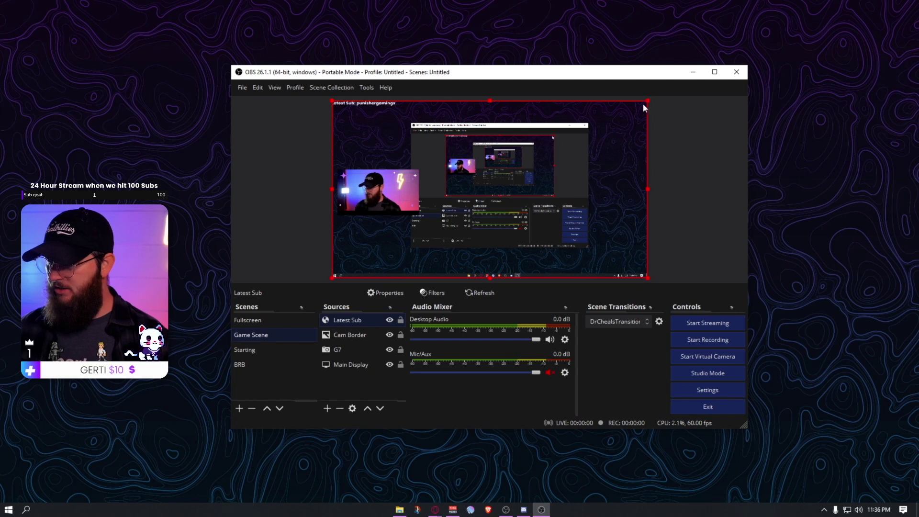
# Shrink the Latest Sub source and place its text on the black bar below the webcam picture, previewing at Canvas (1920x1080) scale
pyautogui.moveTo(649, 101); pyautogui.dragTo(595, 124)
pyautogui.moveTo(378, 135); pyautogui.dragTo(398, 214)
pyautogui.rightClick(389, 211)
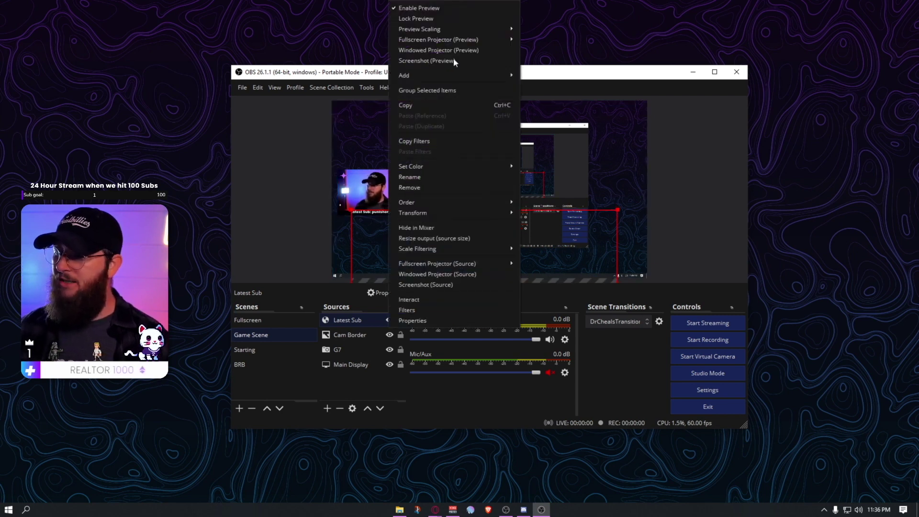
pyautogui.moveTo(449, 29)
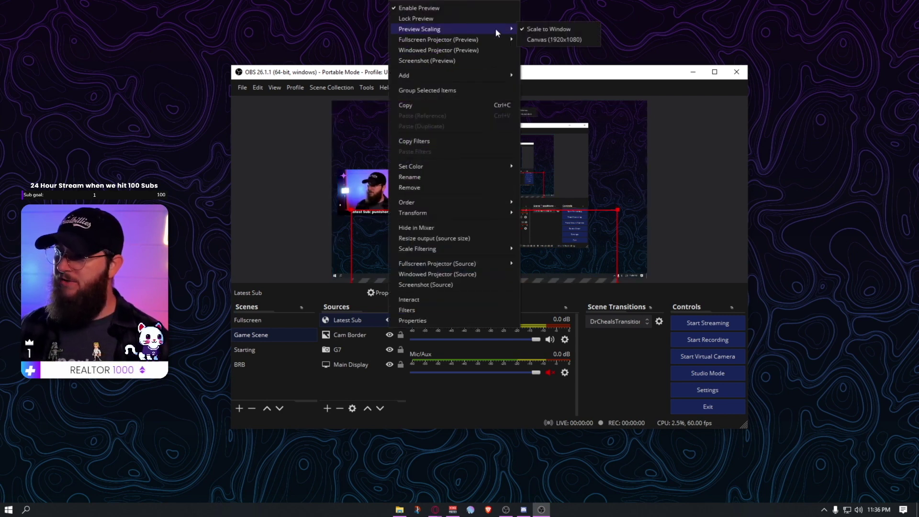
pyautogui.click(533, 40)
pyautogui.moveTo(351, 235); pyautogui.dragTo(478, 228)
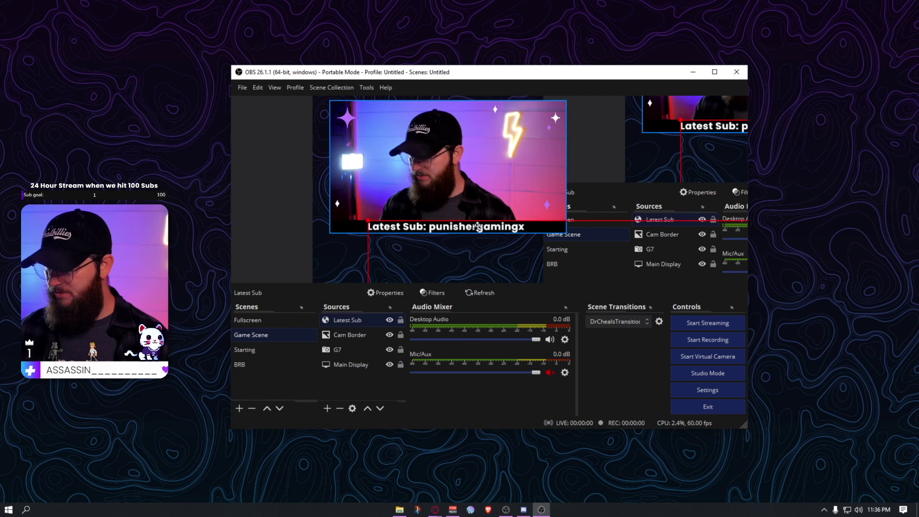
pyautogui.click(478, 230)
pyautogui.click(478, 231)
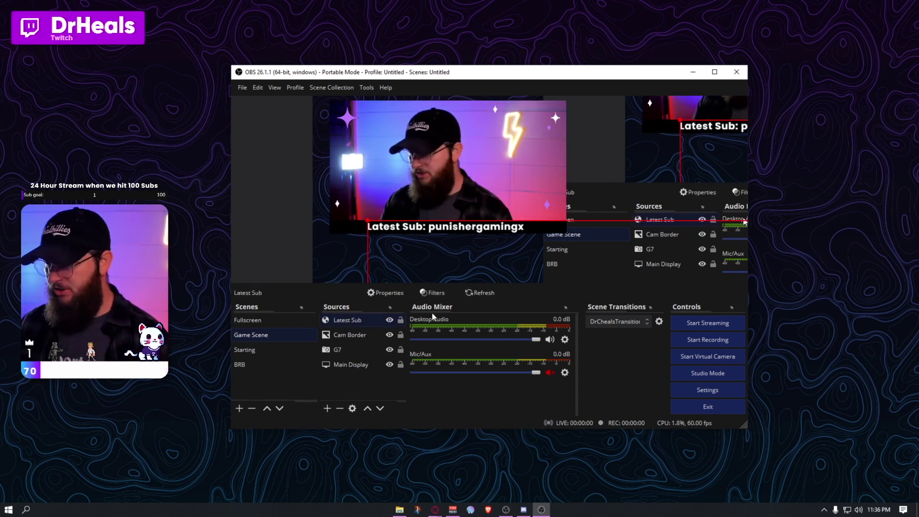
pyautogui.click(267, 235)
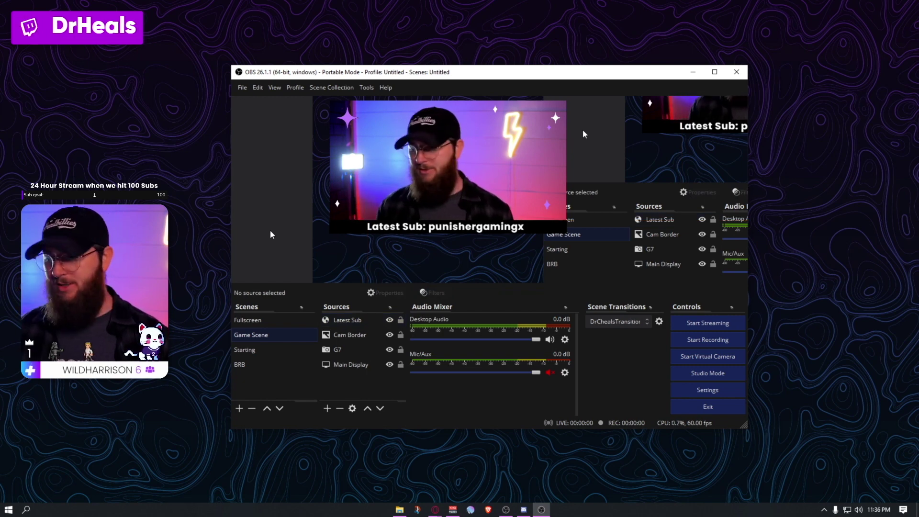
# Set the preview scaling back to Scale to Window
pyautogui.rightClick(565, 183)
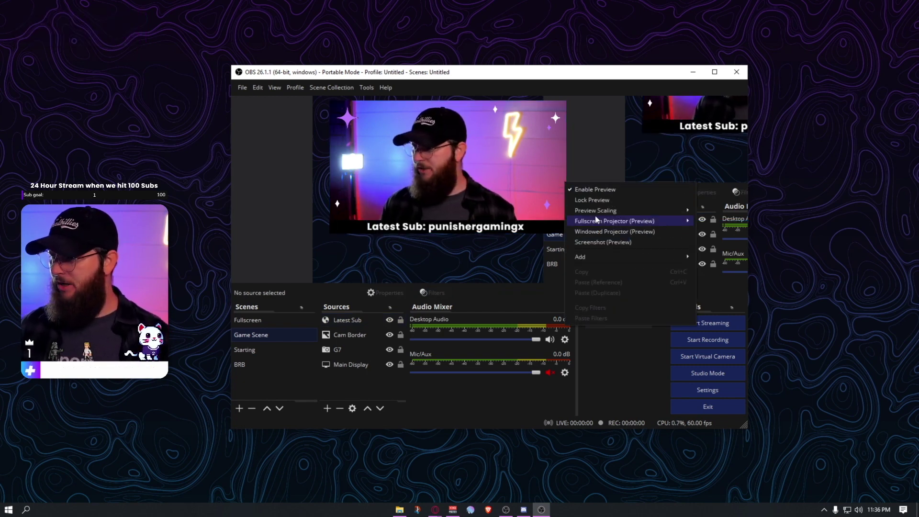
pyautogui.moveTo(639, 210)
pyautogui.click(745, 208)
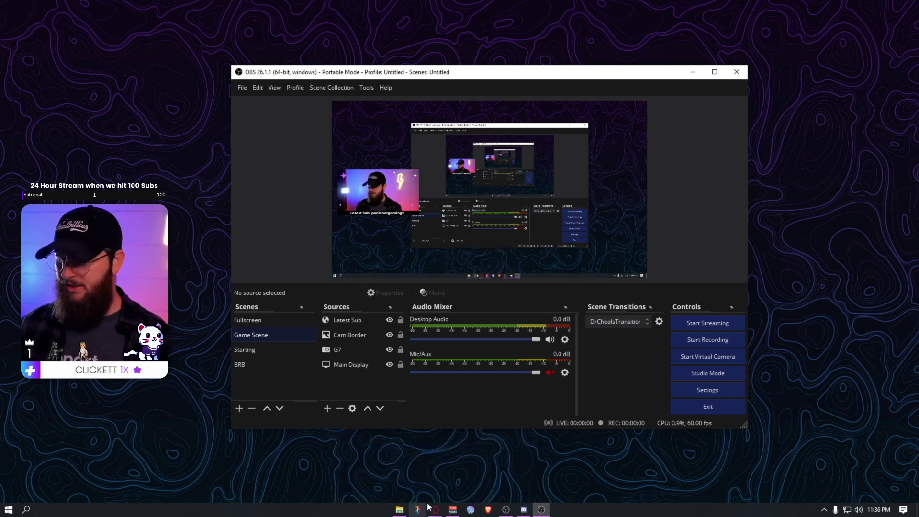
# Switch to the StreamElements window, leave the Latest Sub editor, and create a blank 1080p overlay named HypeCup
pyautogui.moveTo(435, 509)
pyautogui.moveTo(430, 471)
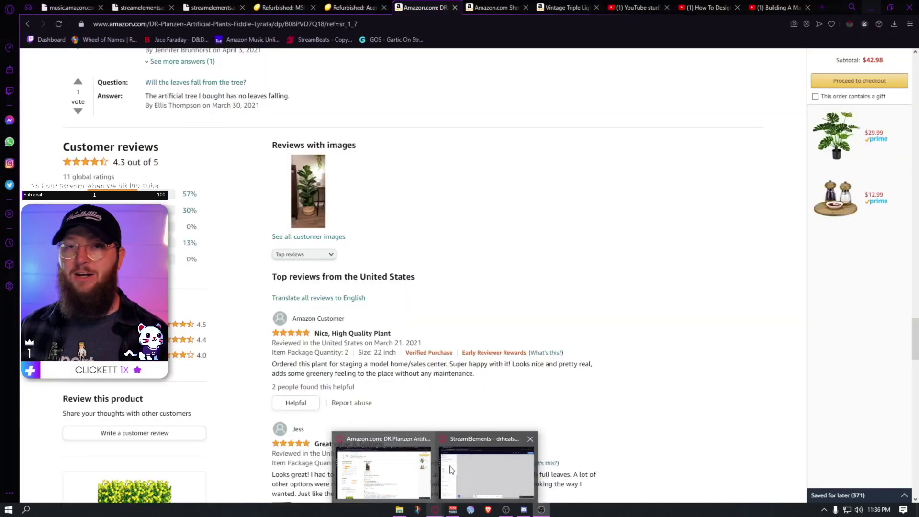
pyautogui.click(465, 465)
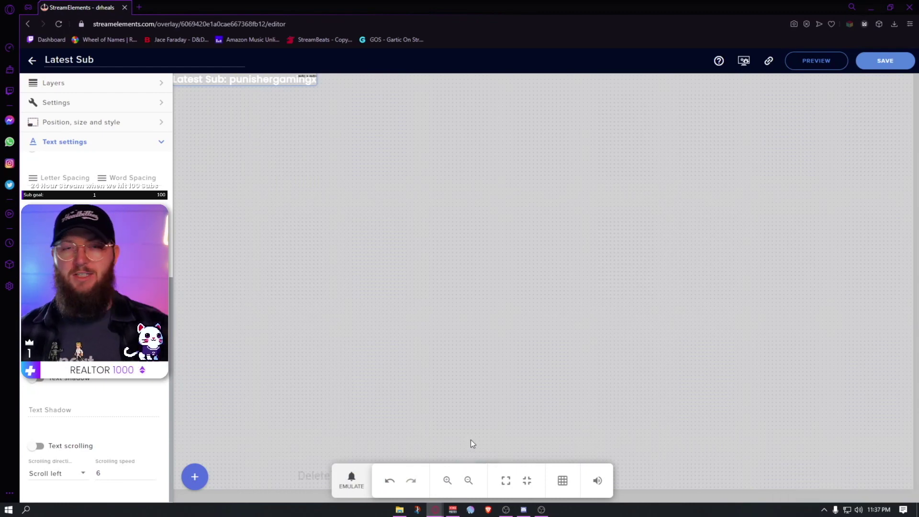
pyautogui.click(32, 60)
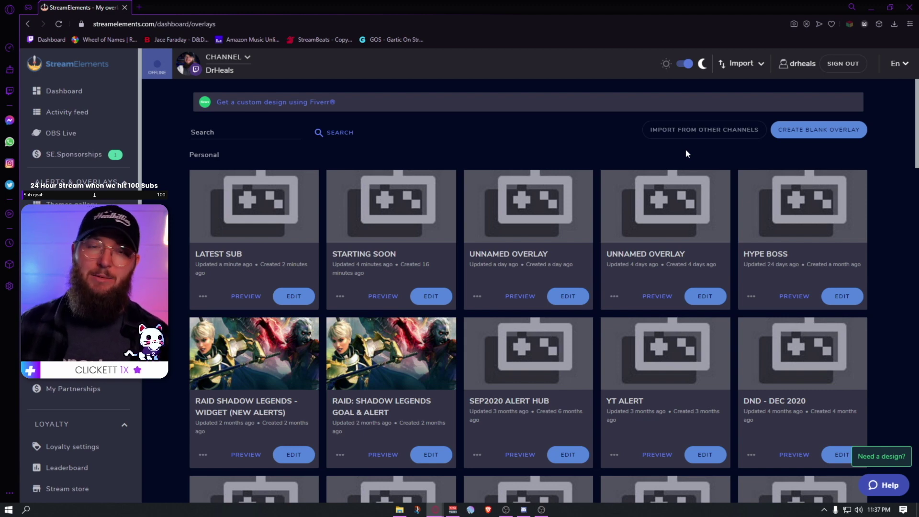
pyautogui.click(826, 135)
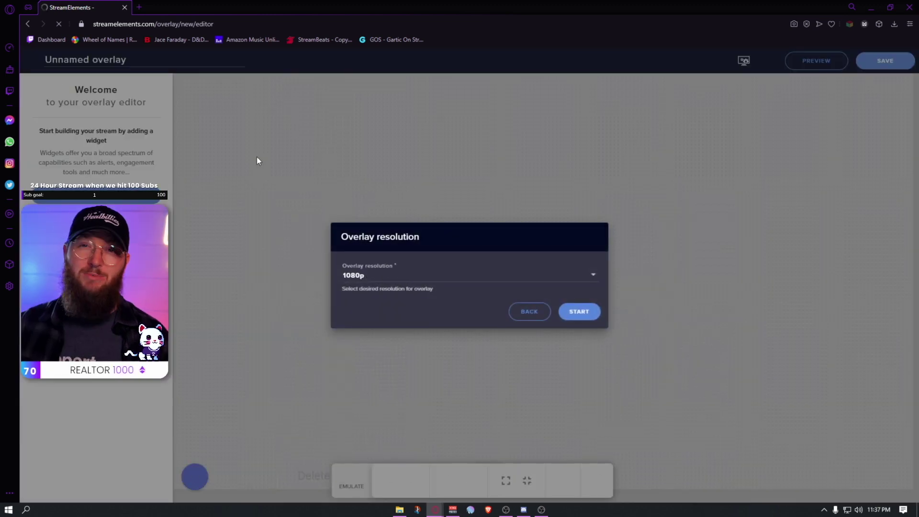
pyautogui.click(579, 311)
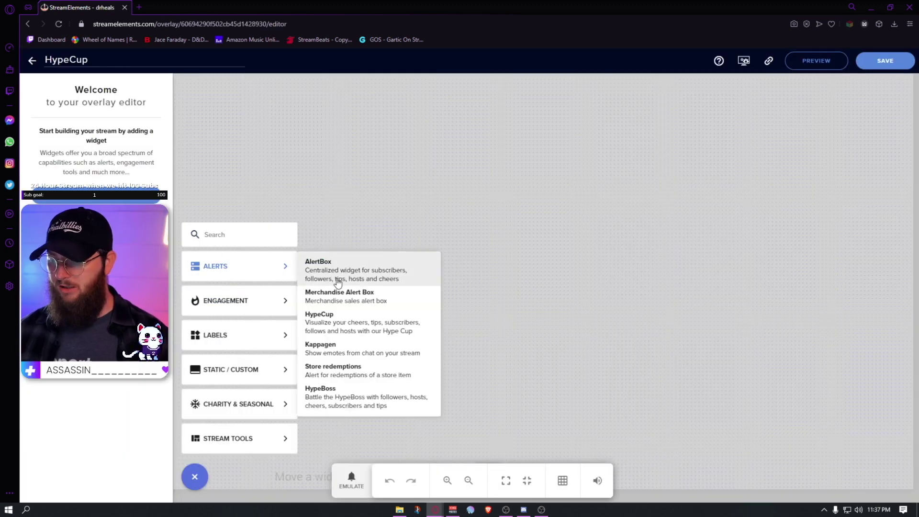
# Add a HypeCup widget with the teal sea-creature cup, overwriting the current bits, and save the overlay
pyautogui.click(361, 321)
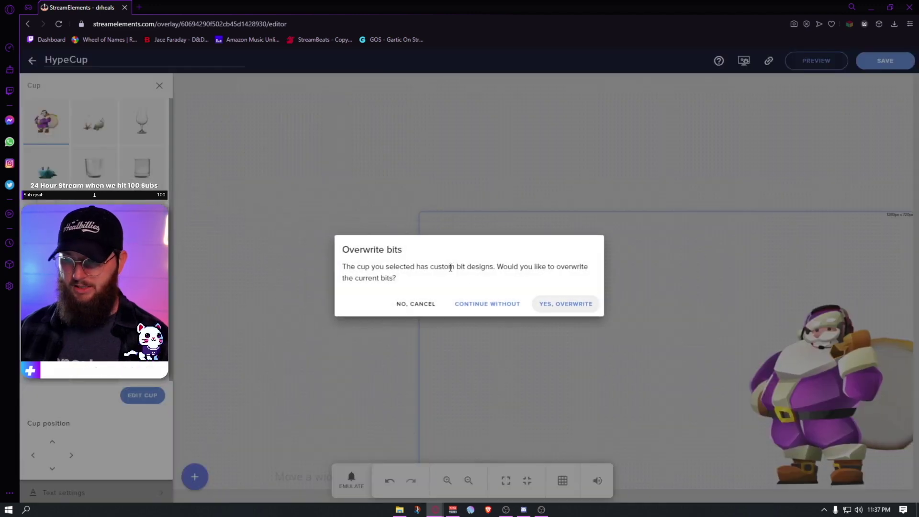
pyautogui.click(552, 303)
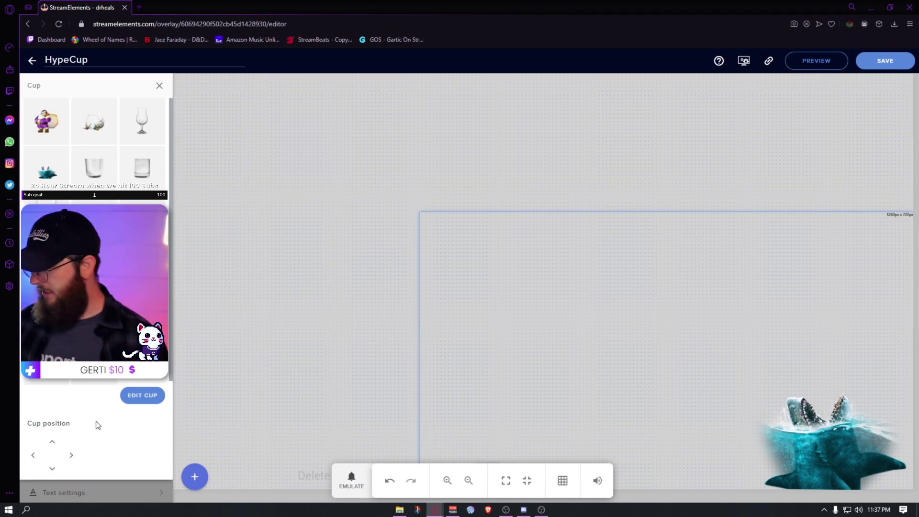
pyautogui.click(857, 84)
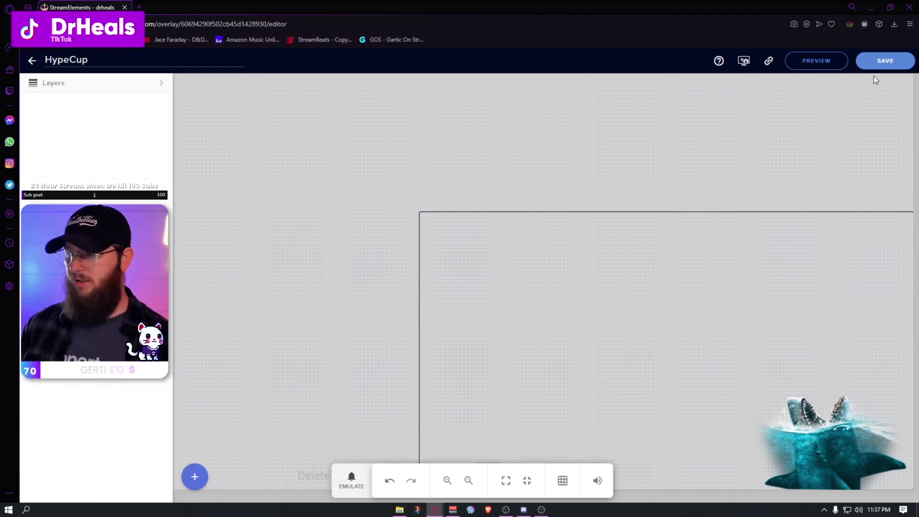
pyautogui.click(864, 62)
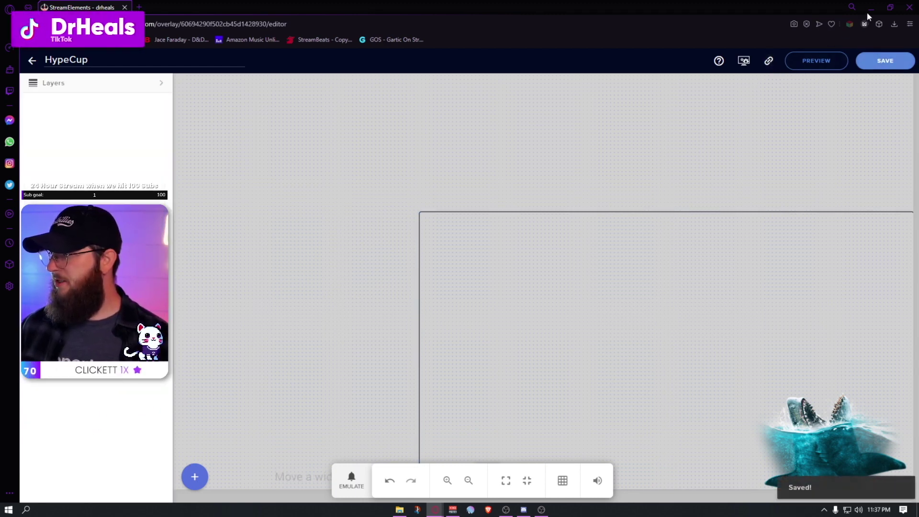
# In OBS, add a full-canvas browser source named Hype to the Game Scene with the copied HypeCup overlay URL
pyautogui.click(869, 8)
pyautogui.click(326, 410)
pyautogui.click(354, 254)
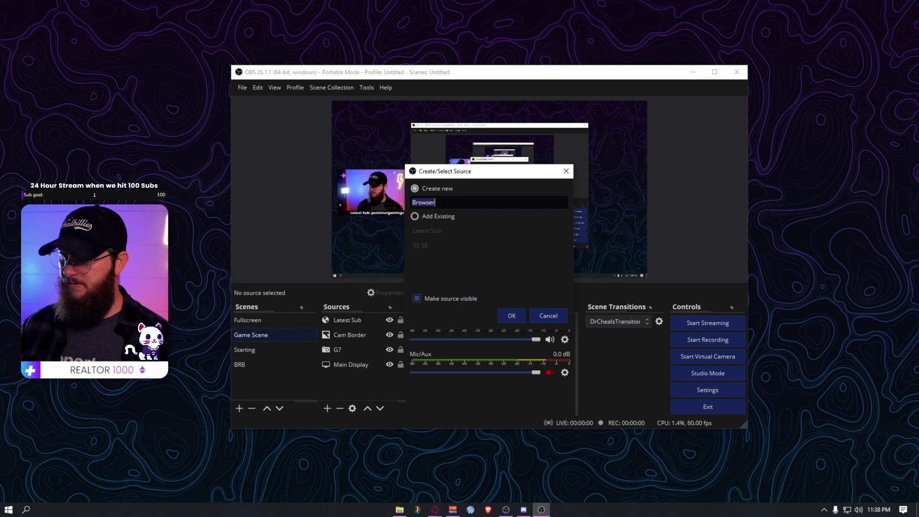
pyautogui.write('Hype')
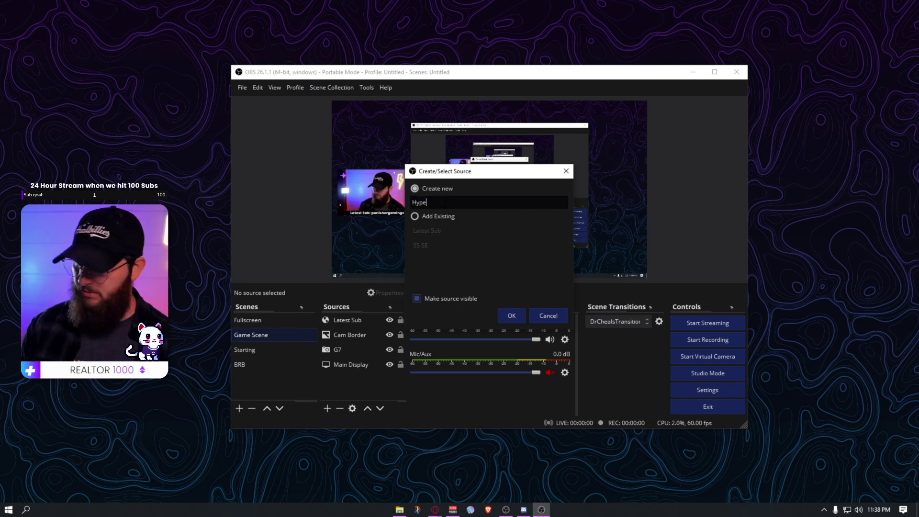
pyautogui.click(511, 315)
pyautogui.doubleClick(459, 278)
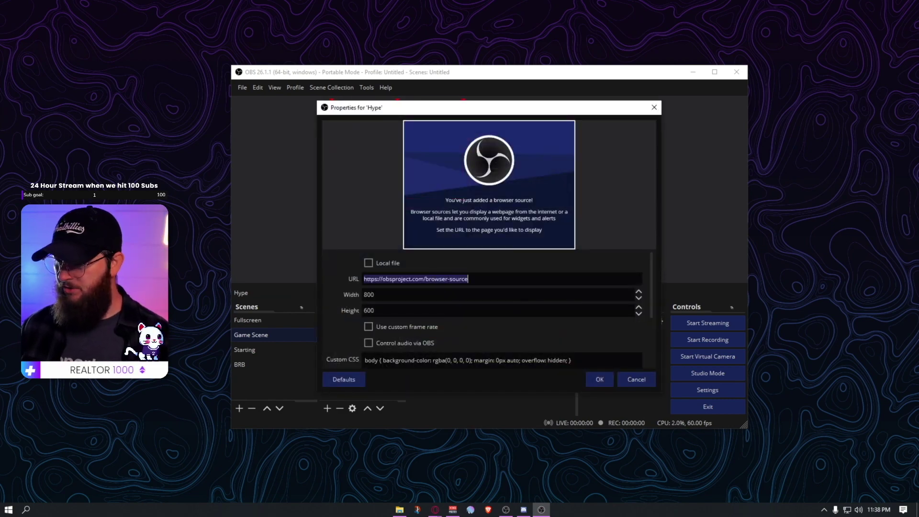
pyautogui.hotkey('ctrl', 'a')
pyautogui.hotkey('ctrl', 'v')
pyautogui.click(604, 381)
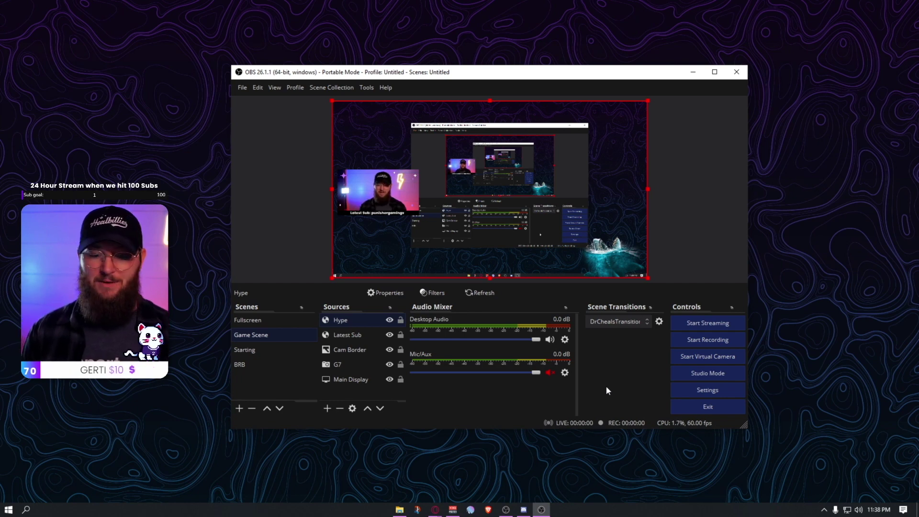
# Switch to StreamElements, reopen the HypeCup overlay from the overlay list, and look through the Engagement widgets
pyautogui.click(436, 509)
pyautogui.click(479, 472)
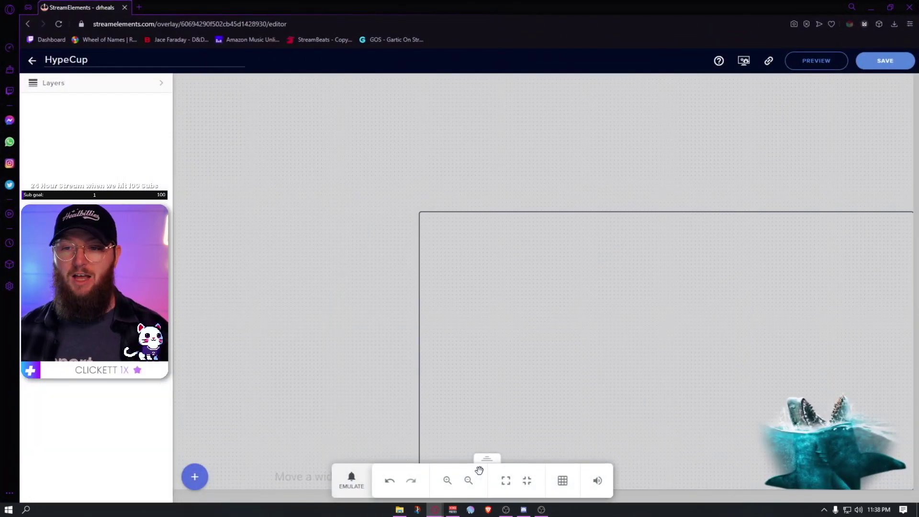
pyautogui.click(33, 61)
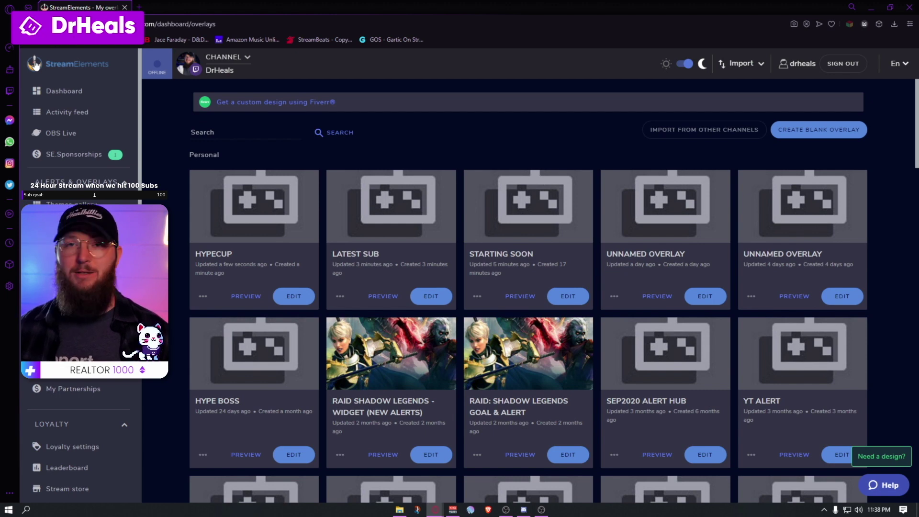
pyautogui.click(293, 296)
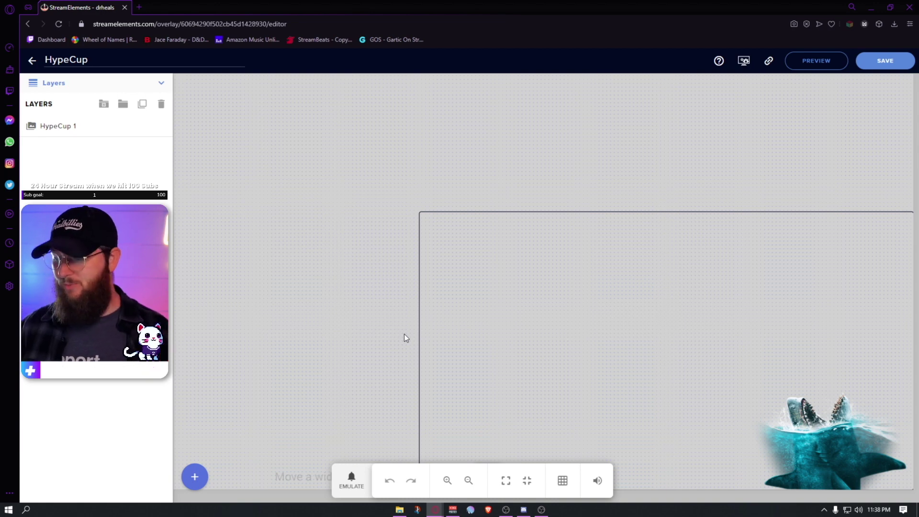
pyautogui.click(193, 477)
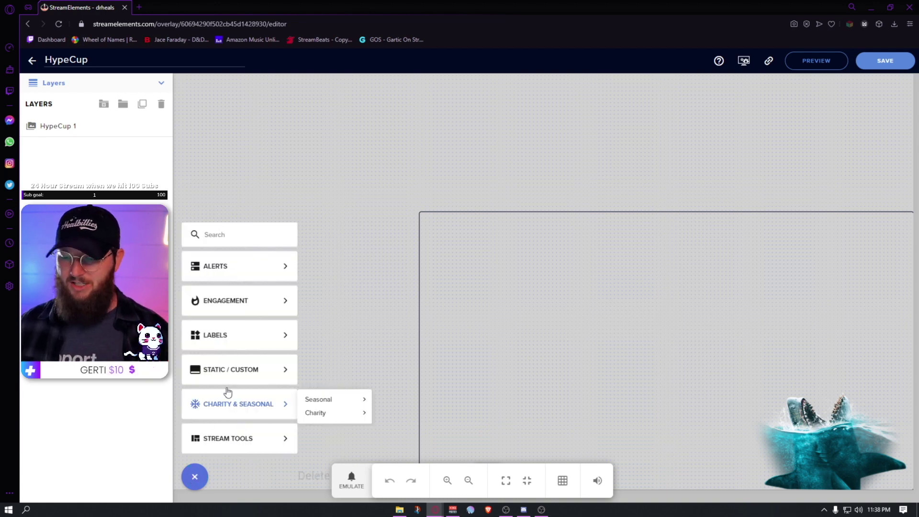
pyautogui.moveTo(240, 314)
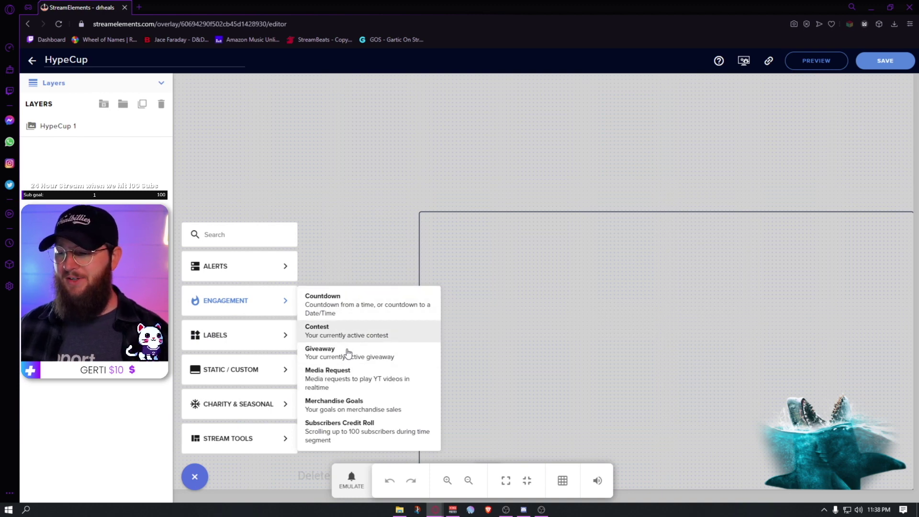